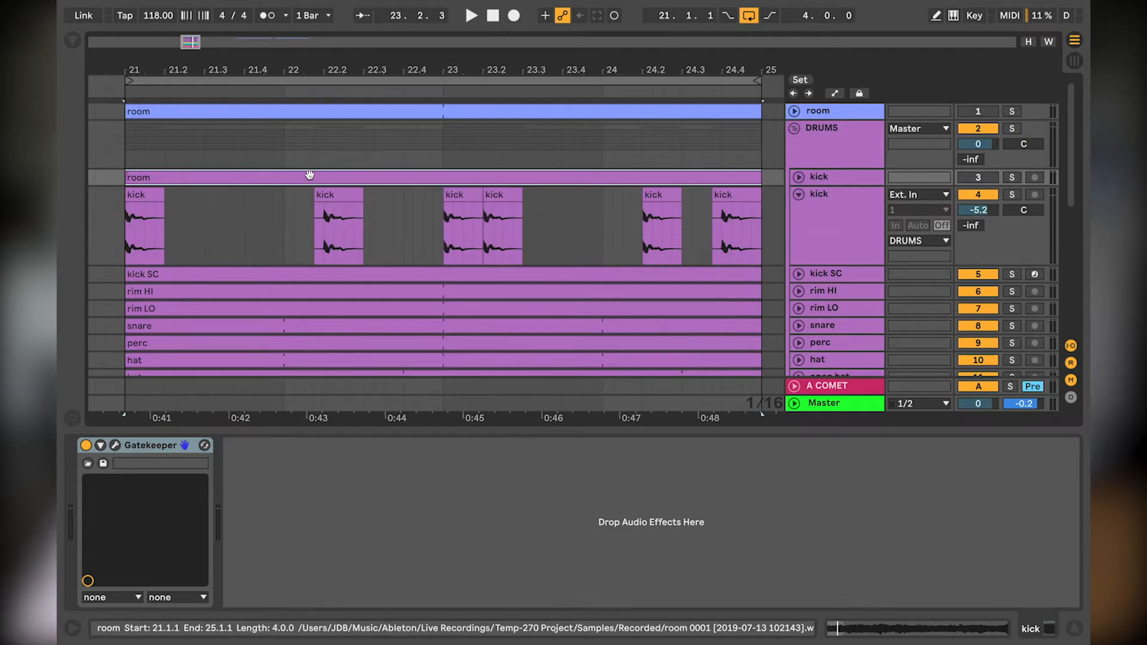
Step: Audition the second kick track in solo and view its Drum Buss and EQ Eight devices, collapsing the track when finished
{"action": "left_click", "coordinate": [850, 210]}
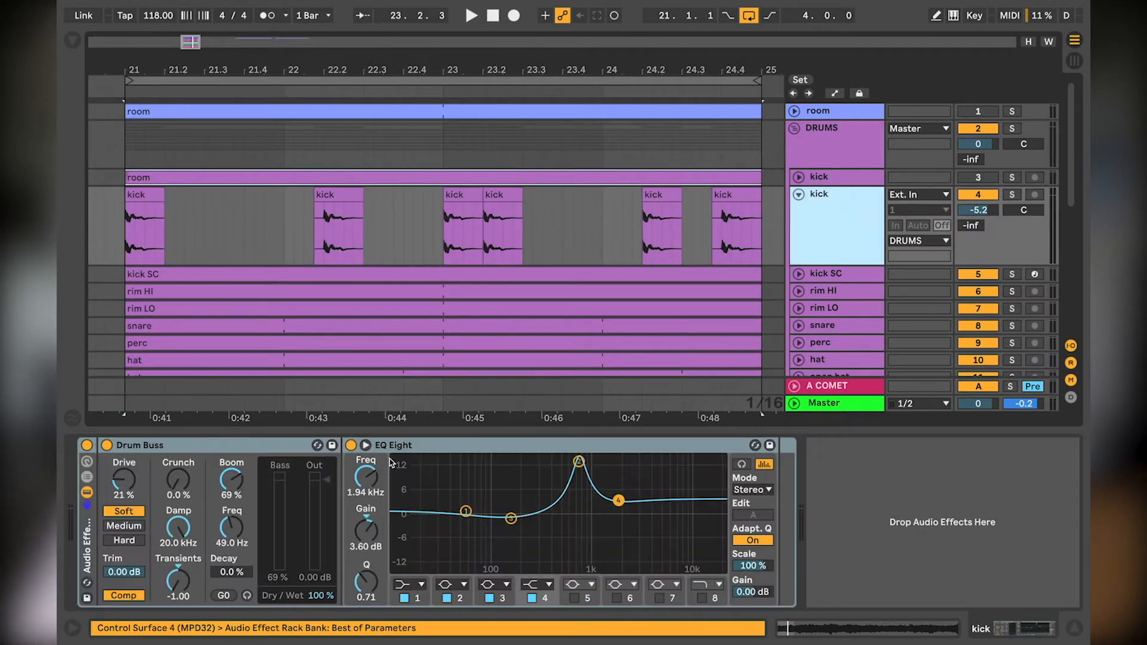
{"action": "left_click", "coordinate": [154, 448]}
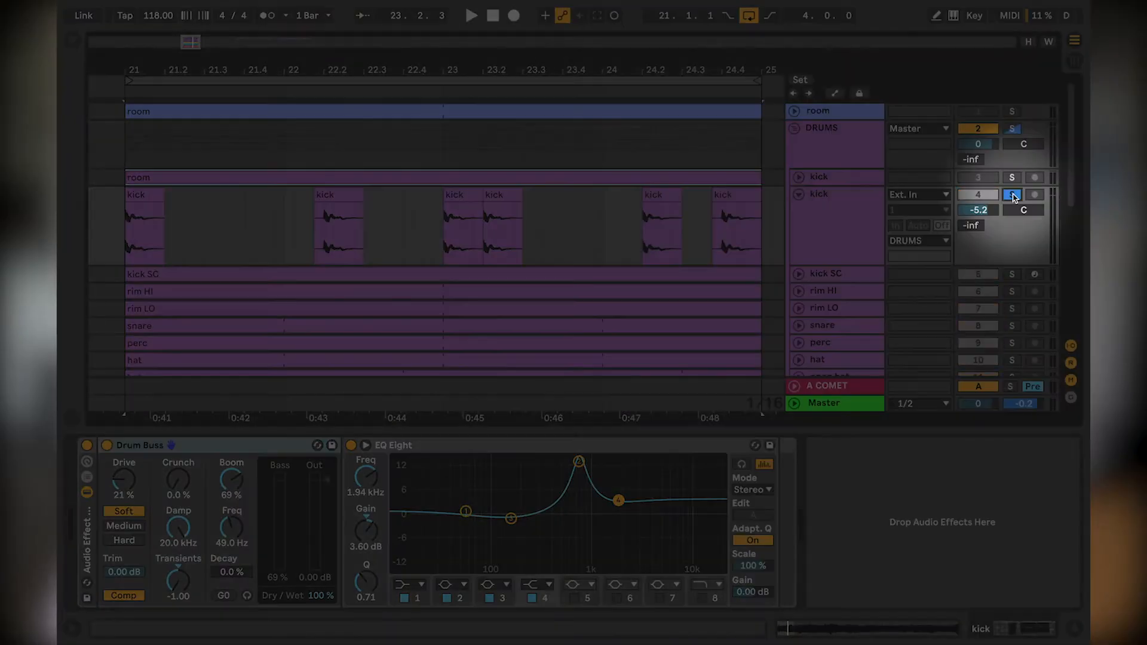
{"action": "key", "text": "space"}
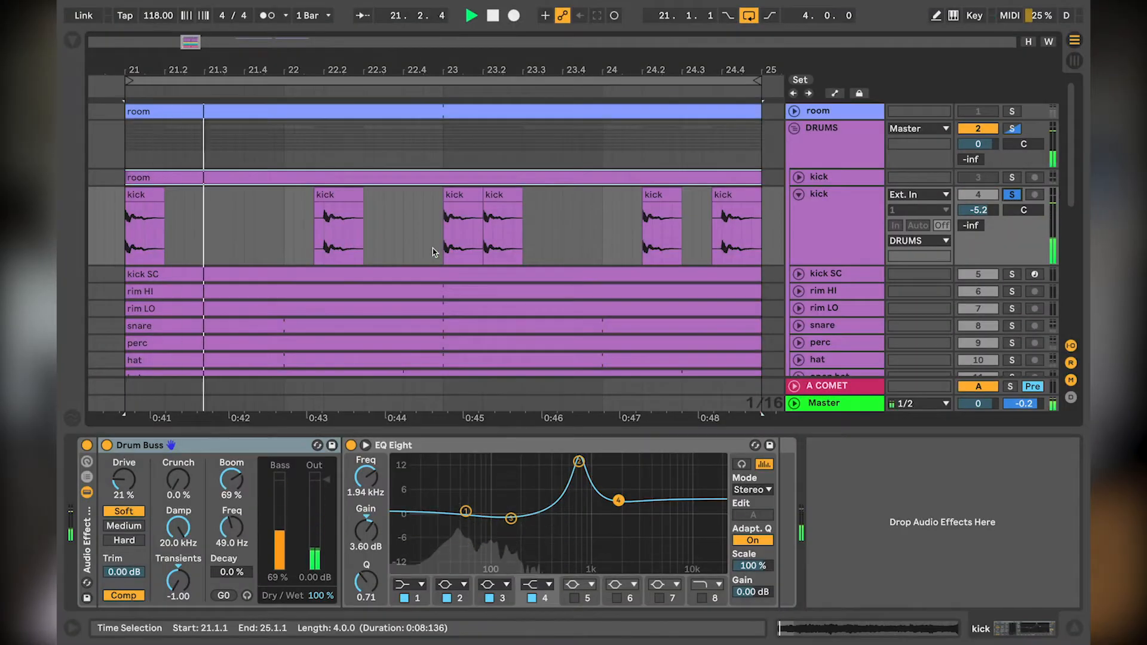
{"action": "left_click", "coordinate": [86, 445]}
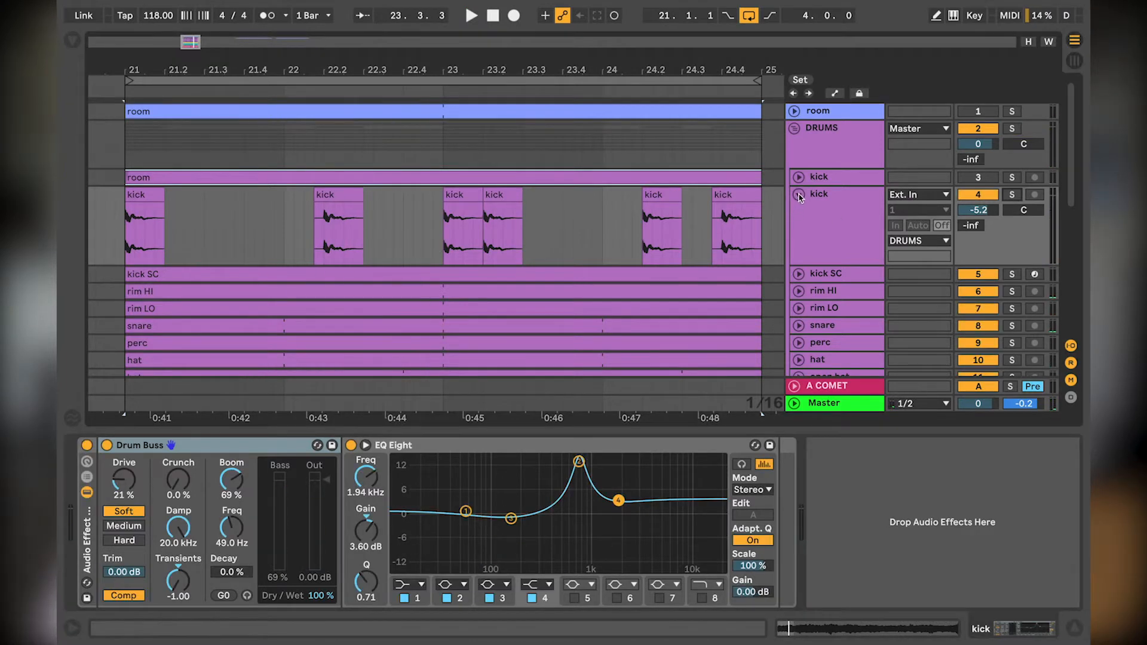
{"action": "left_click", "coordinate": [798, 196]}
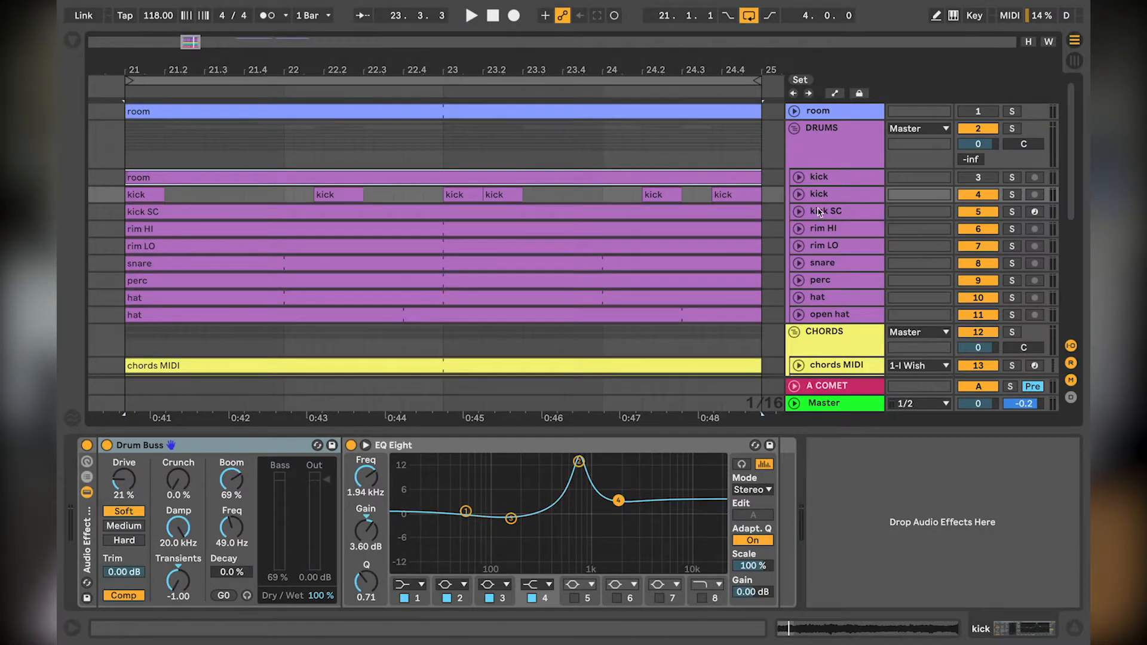
Step: Expand the kick SC track and examine its MIDI triggers and the External Instrument chains in its Instrument Rack
{"action": "left_click", "coordinate": [812, 217]}
{"action": "left_click", "coordinate": [799, 212]}
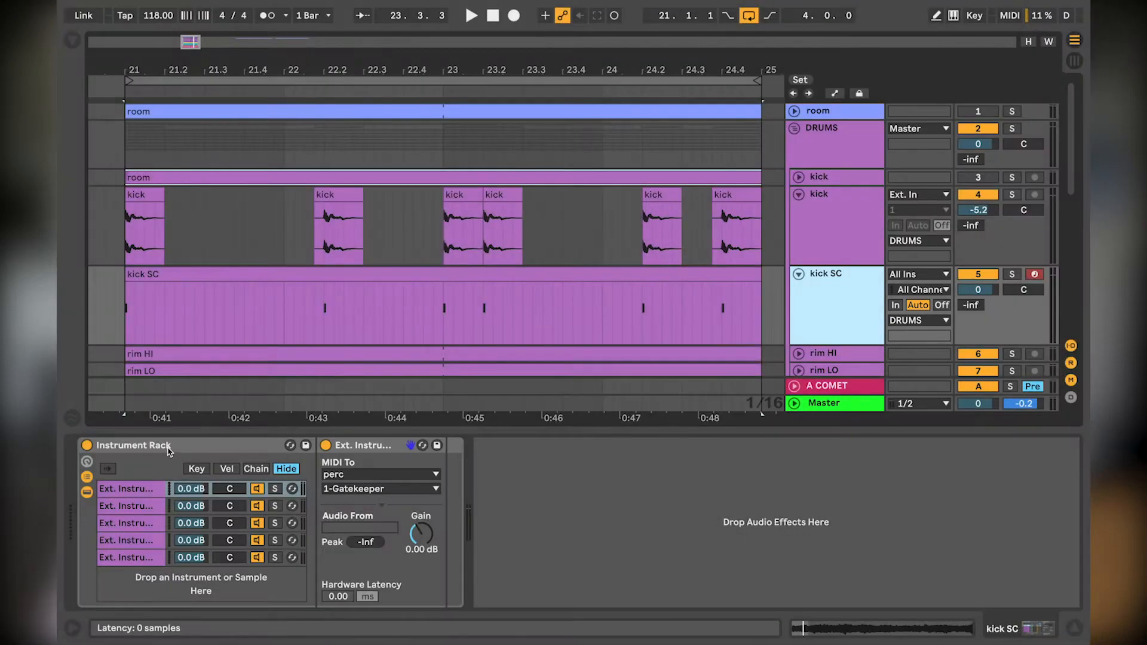
{"action": "left_click", "coordinate": [171, 445]}
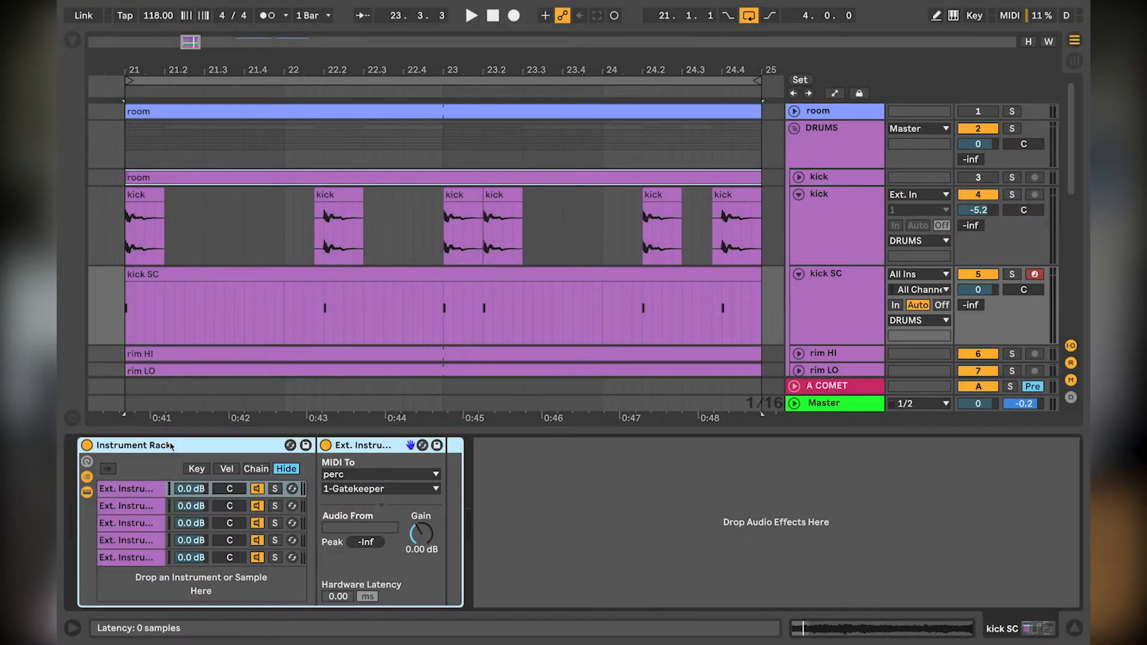
{"action": "left_click", "coordinate": [368, 449]}
{"action": "left_click", "coordinate": [152, 488]}
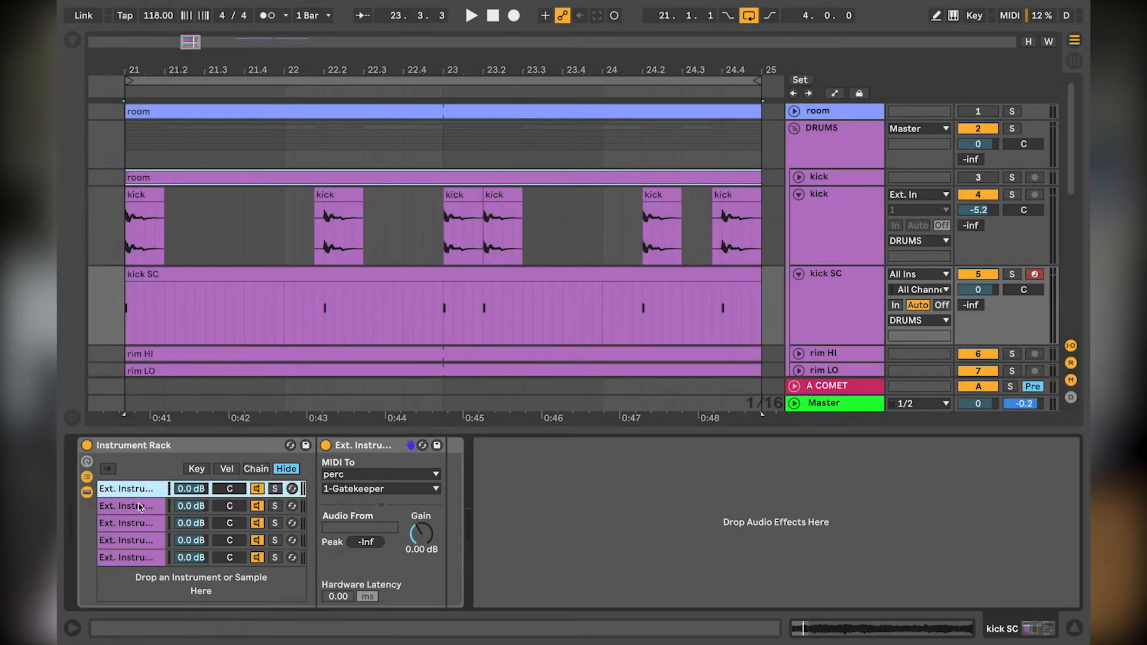
{"action": "left_click", "coordinate": [199, 279]}
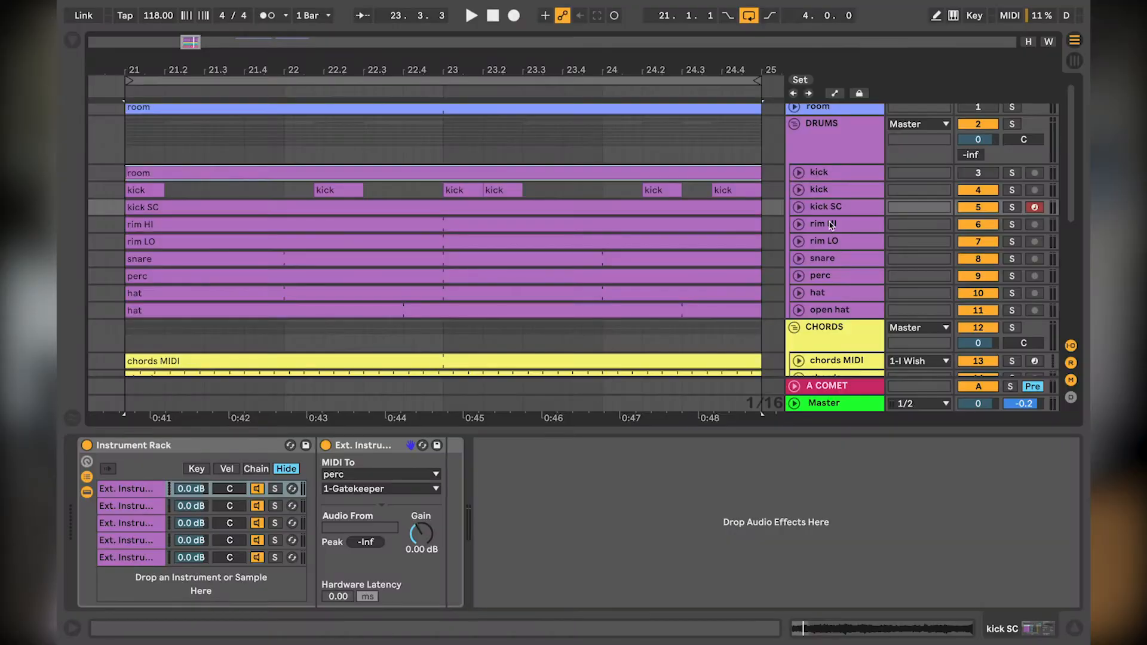
Step: Solo and play the rim HI and rim LO tracks together, and expand both to compare their waveforms and EQ Eight settings
{"action": "left_click", "coordinate": [831, 225]}
{"action": "left_click", "coordinate": [830, 242], "text": "shift"}
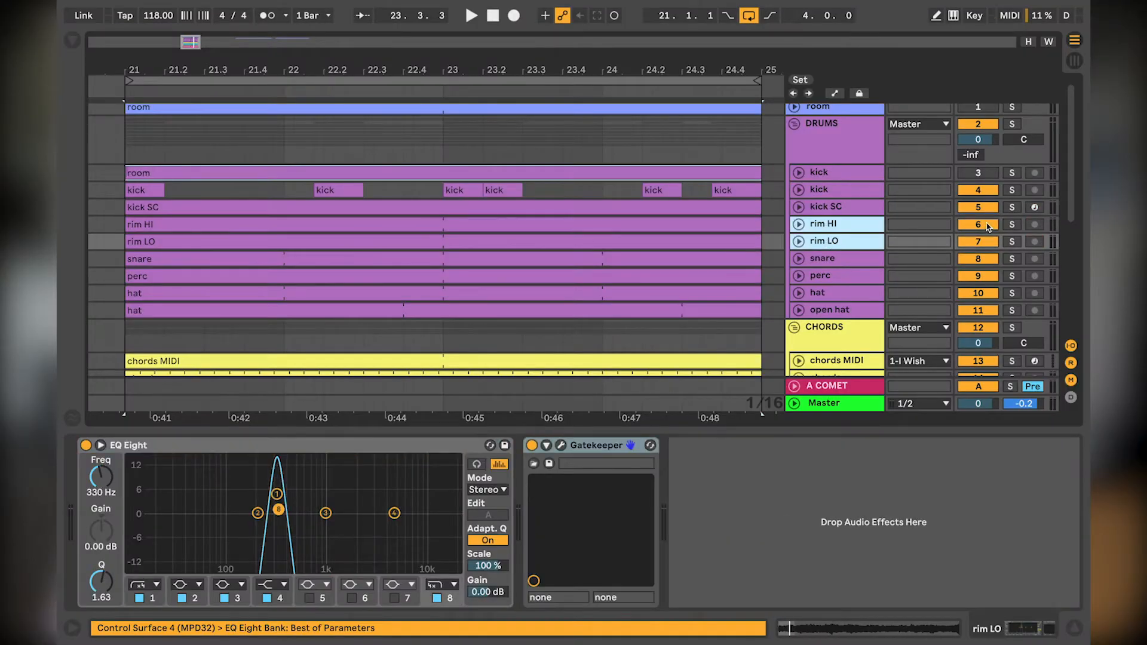
{"action": "left_click", "coordinate": [1012, 230]}
{"action": "key", "text": "space"}
{"action": "left_click", "coordinate": [825, 242], "text": "ctrl"}
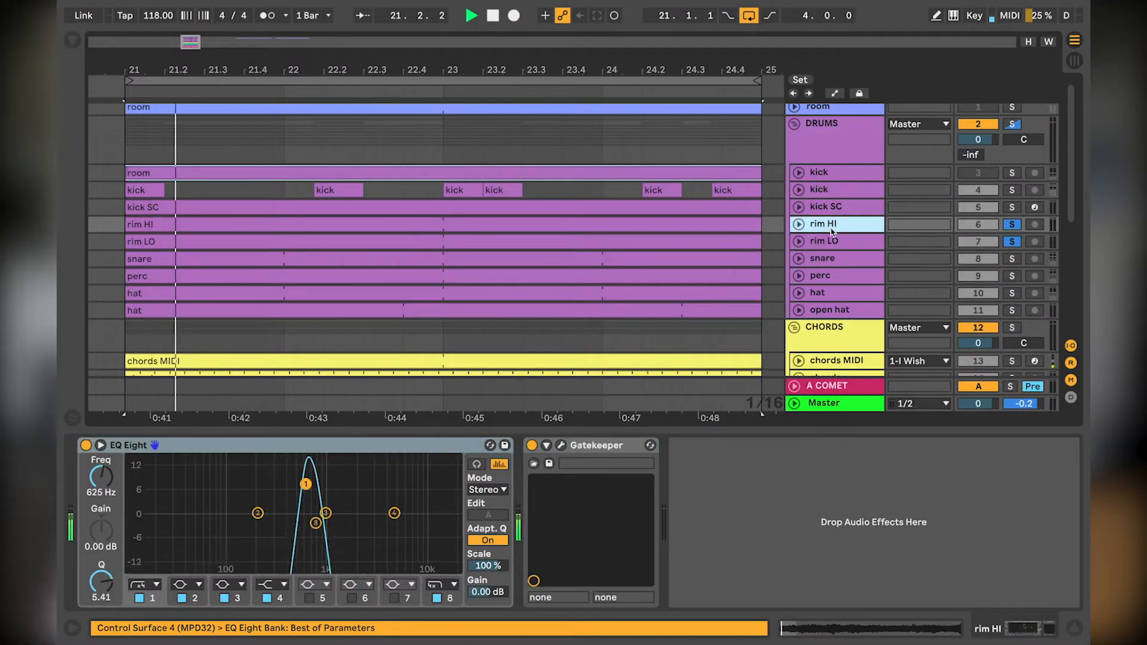
{"action": "left_click", "coordinate": [823, 242], "text": "shift"}
{"action": "left_click_drag", "start_coordinate": [822, 231], "coordinate": [825, 272]}
{"action": "left_click", "coordinate": [835, 233]}
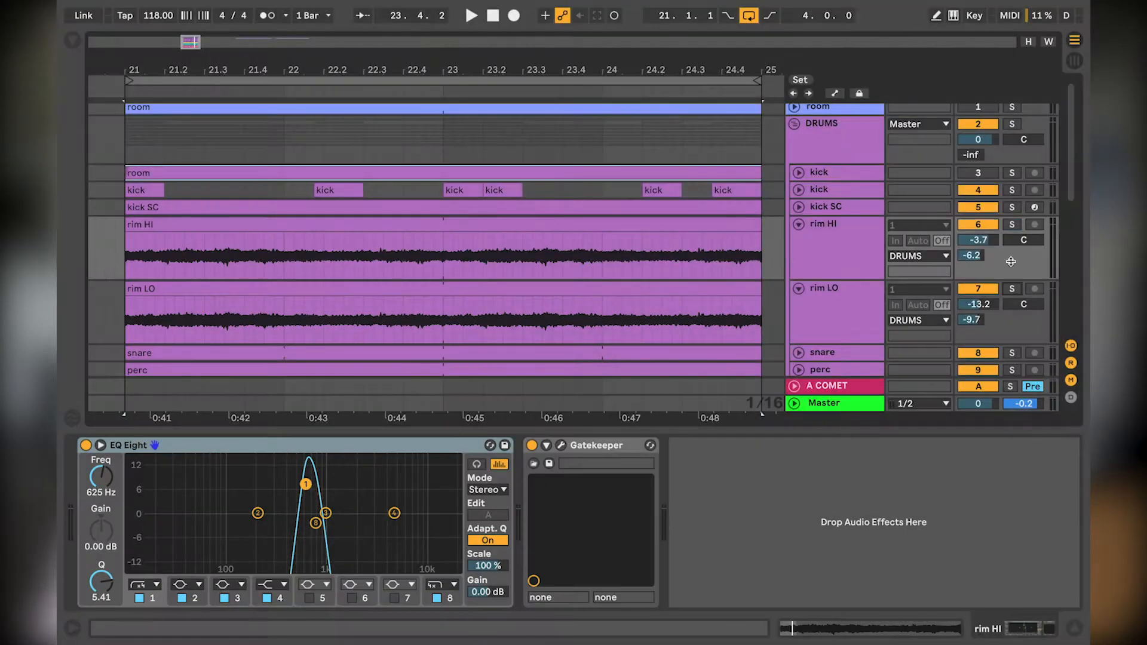
Step: Solo only the rim HI track and play it from the start of the loop
{"action": "left_click", "coordinate": [1012, 225]}
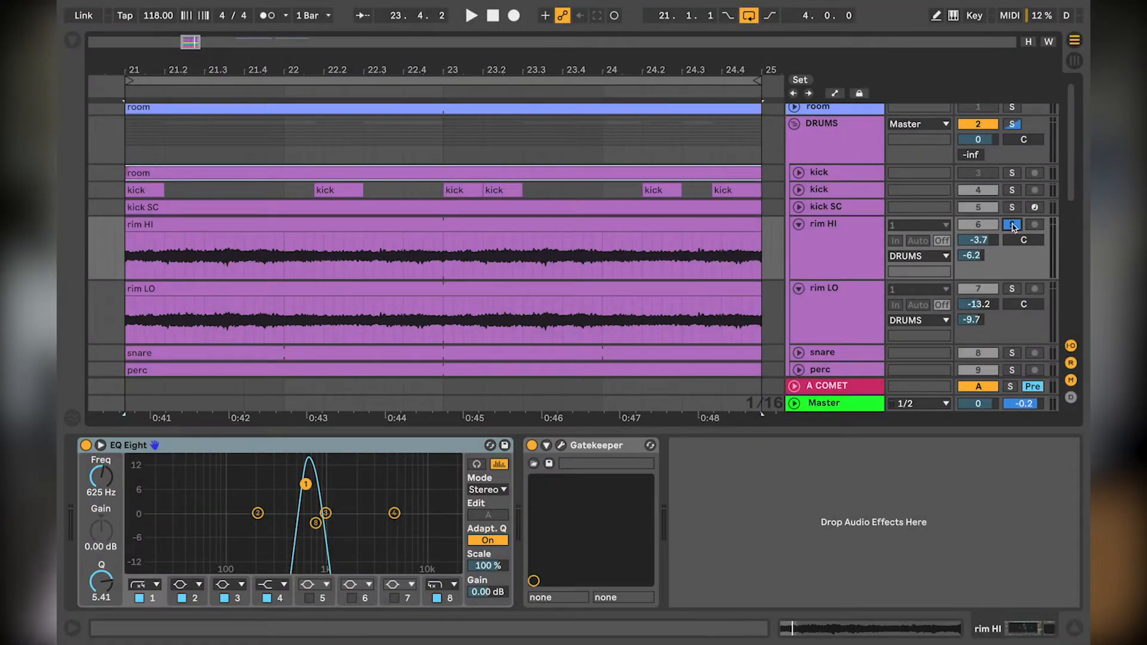
{"action": "left_click", "coordinate": [568, 263]}
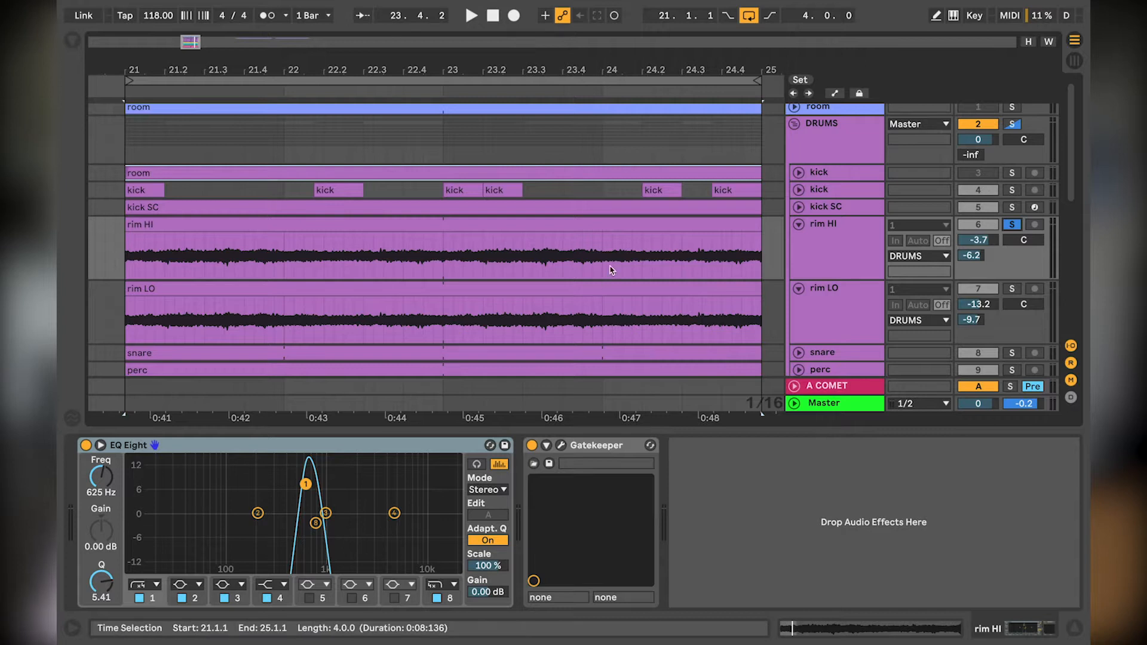
{"action": "key", "text": "space"}
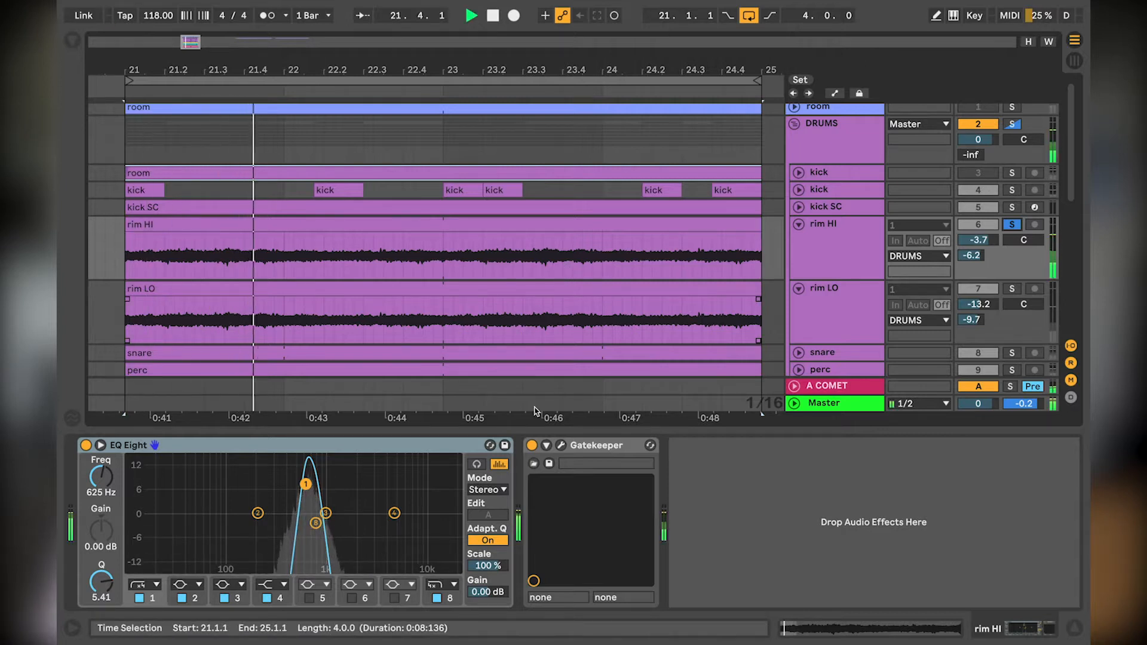
Step: View the Gatekeeper envelope on rim HI and toggle the plugin to compare the sound with and without it
{"action": "left_click", "coordinate": [561, 446]}
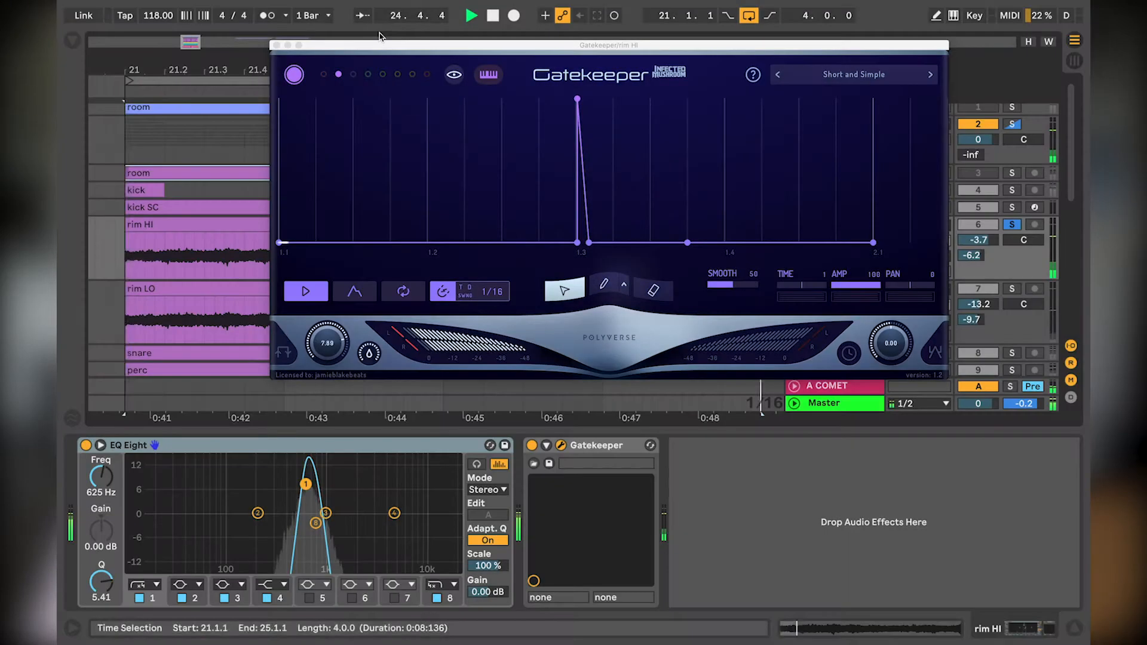
{"action": "left_click", "coordinate": [277, 45]}
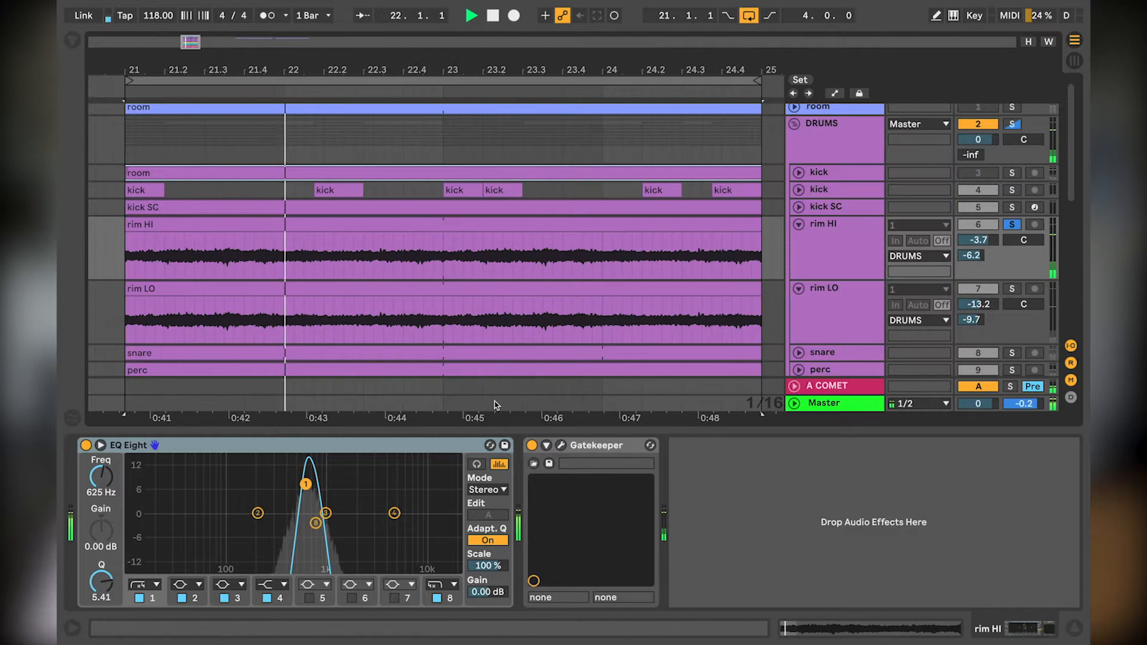
{"action": "left_click", "coordinate": [532, 446]}
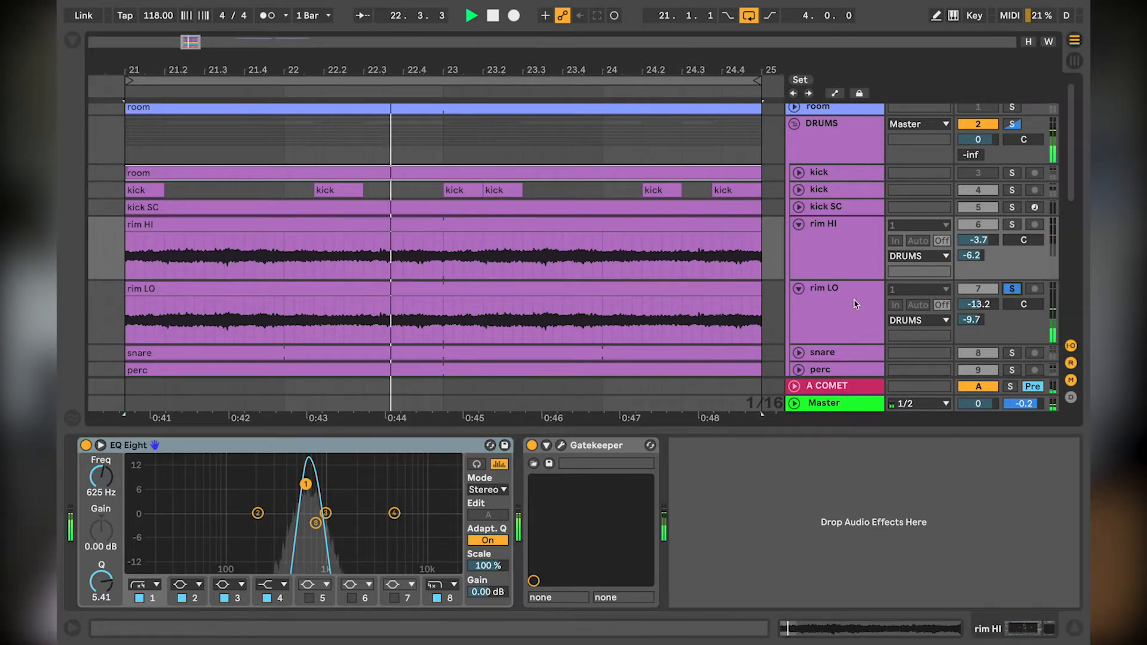
Step: Solo the rim LO track and view its Gatekeeper envelope during playback
{"action": "left_click", "coordinate": [1011, 289]}
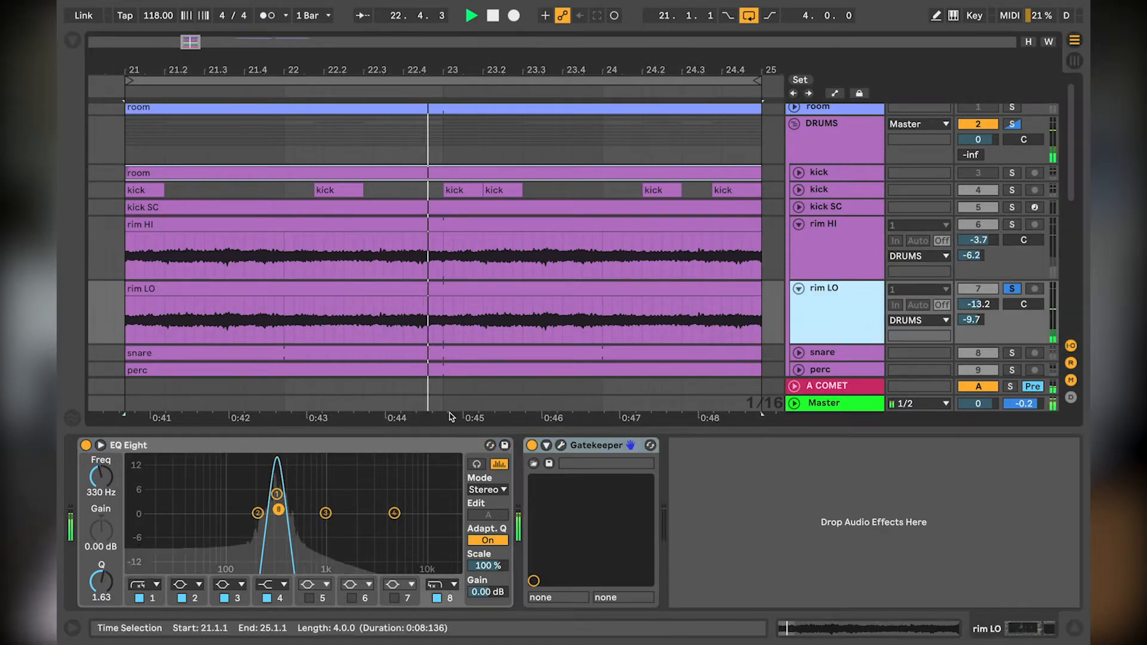
{"action": "left_click", "coordinate": [559, 445]}
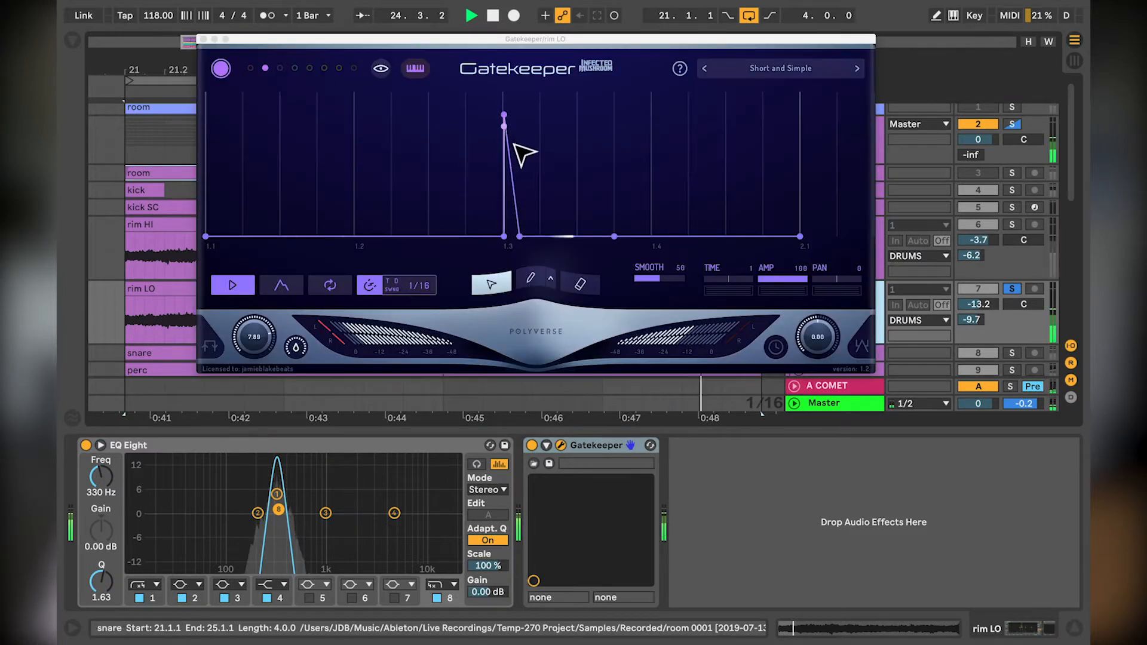
{"action": "left_click", "coordinate": [203, 40]}
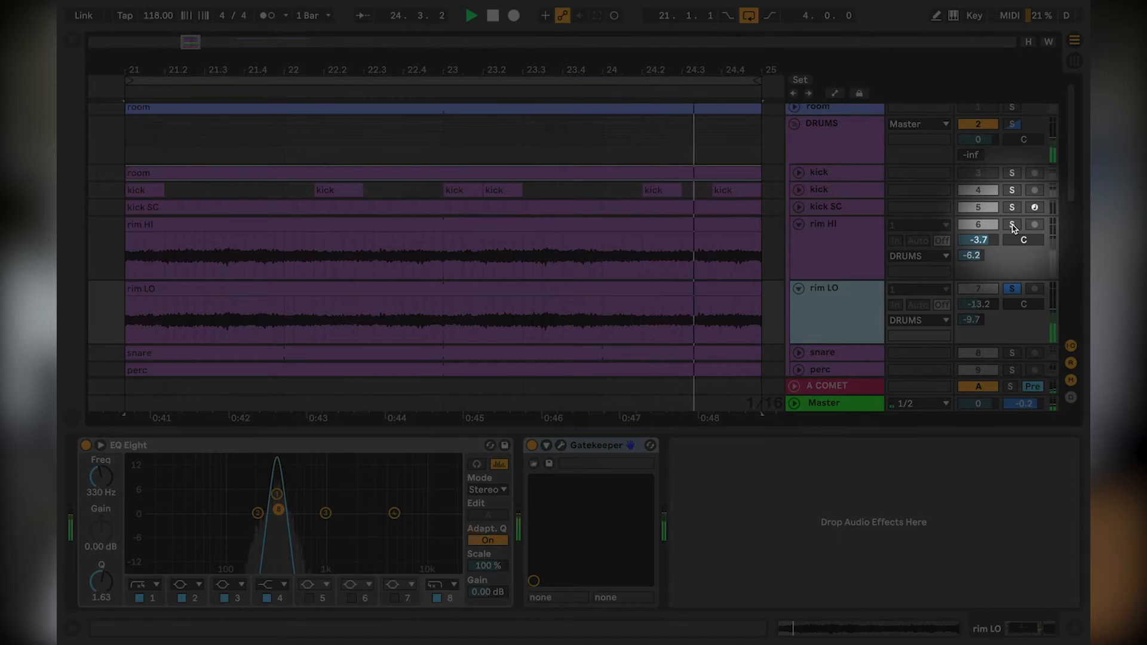
Step: Audition rim HI and rim LO soloed together, and clear their solos and collapse both tracks when finished
{"action": "left_click", "coordinate": [1012, 225]}
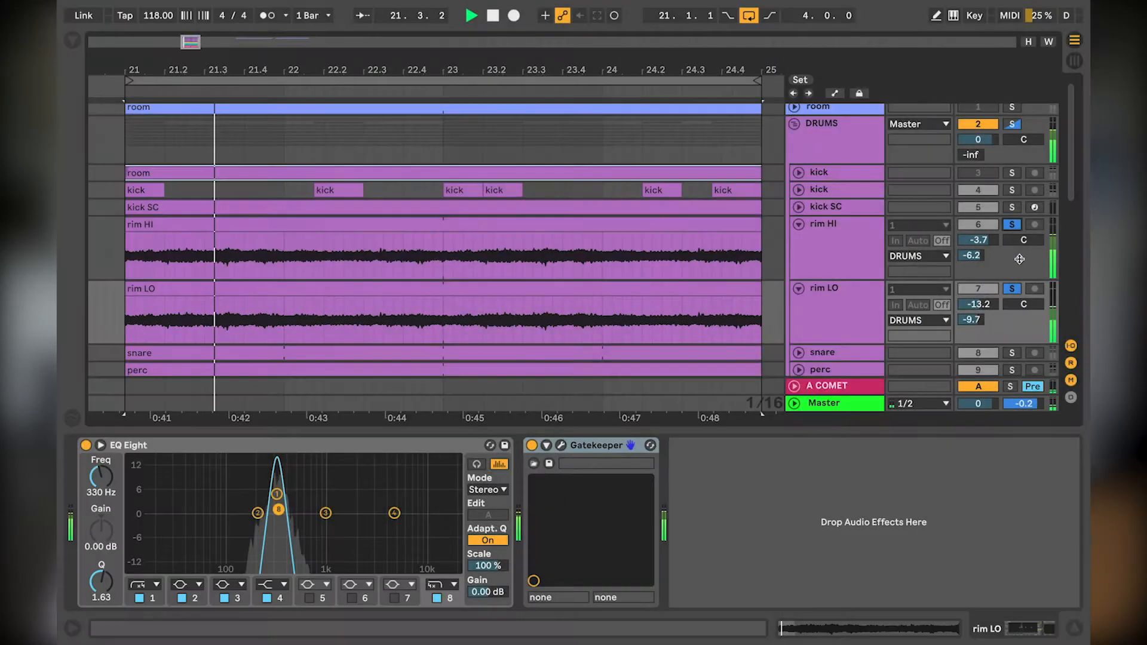
{"action": "scroll", "coordinate": [1019, 263], "scroll_direction": "down", "scroll_amount": 2}
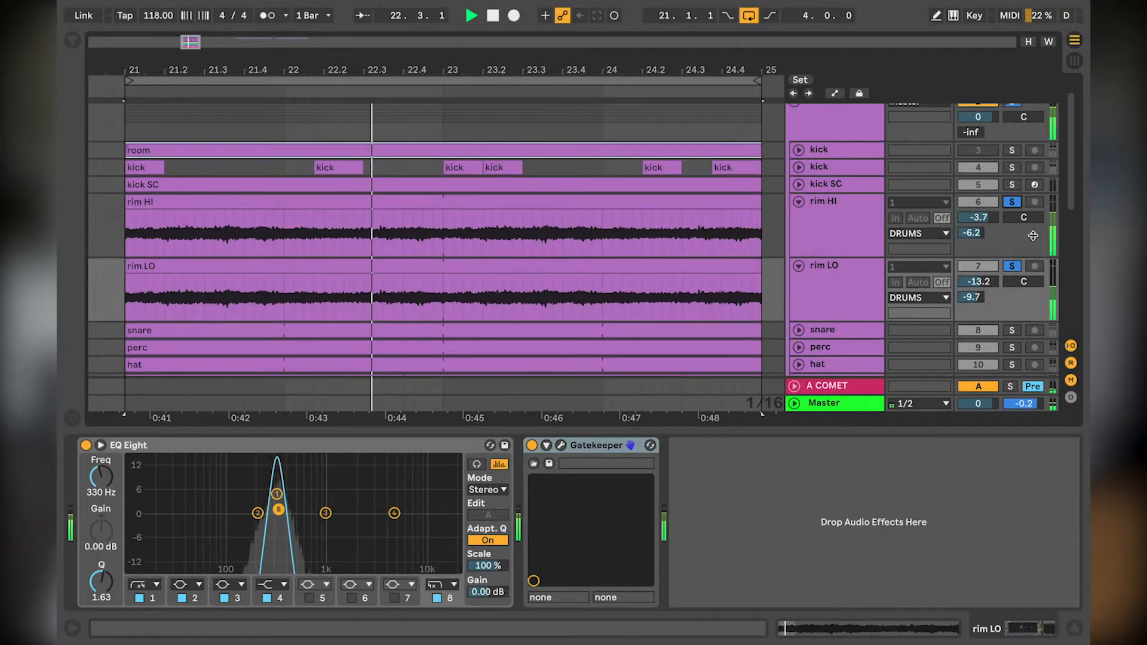
{"action": "key", "text": "space"}
{"action": "left_click", "coordinate": [1019, 267]}
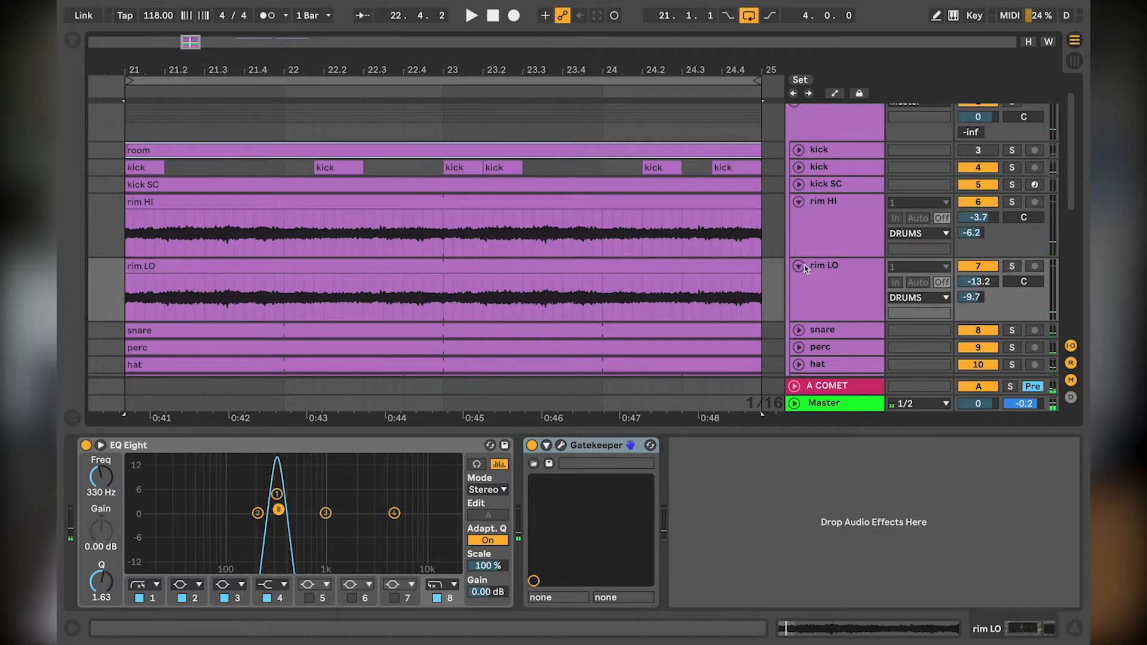
{"action": "left_click", "coordinate": [799, 266]}
{"action": "left_click", "coordinate": [798, 201]}
Step: Solo and expand the snare track and examine its Gatekeeper envelope pattern during playback
{"action": "left_click", "coordinate": [826, 236]}
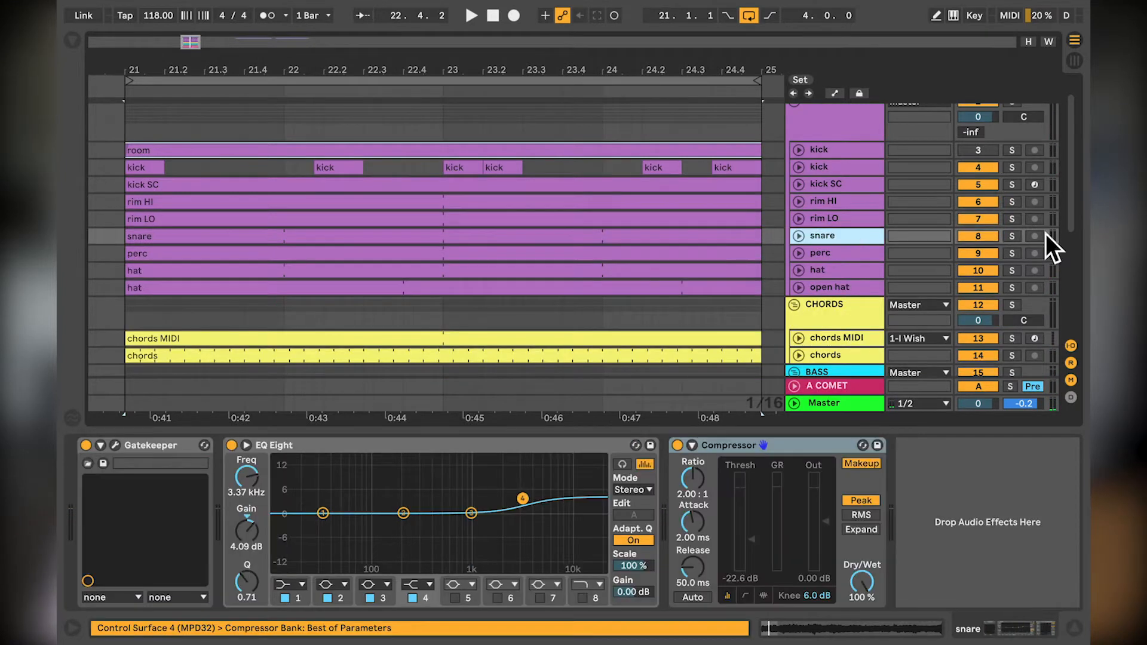
{"action": "left_click", "coordinate": [1012, 236]}
{"action": "left_click", "coordinate": [798, 236]}
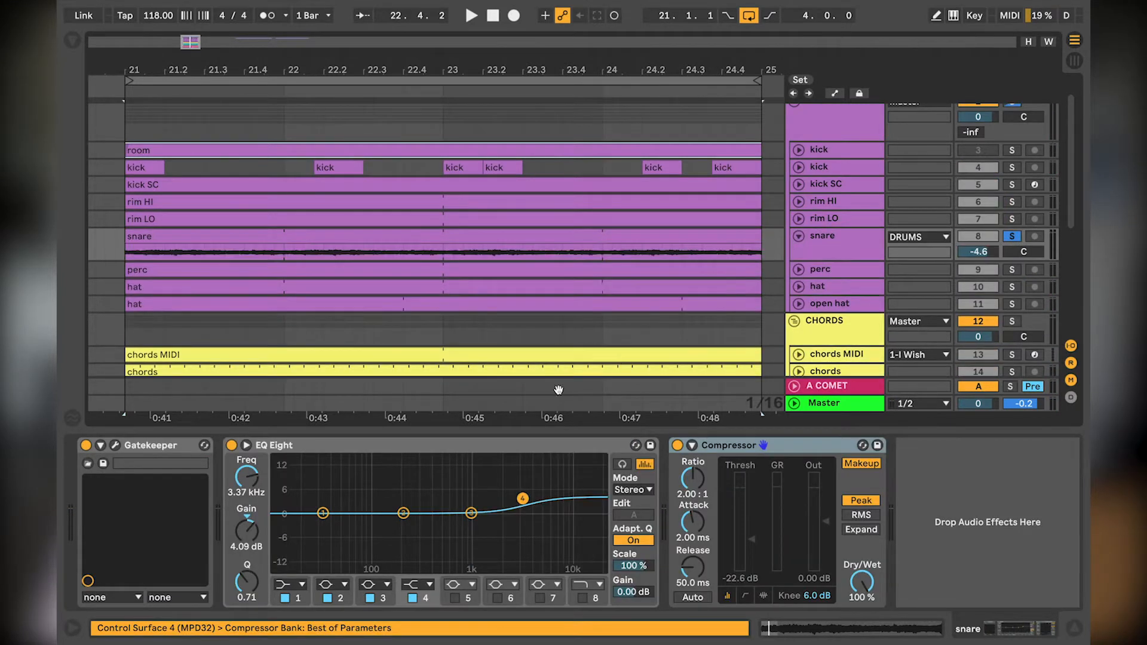
{"action": "left_click", "coordinate": [151, 449]}
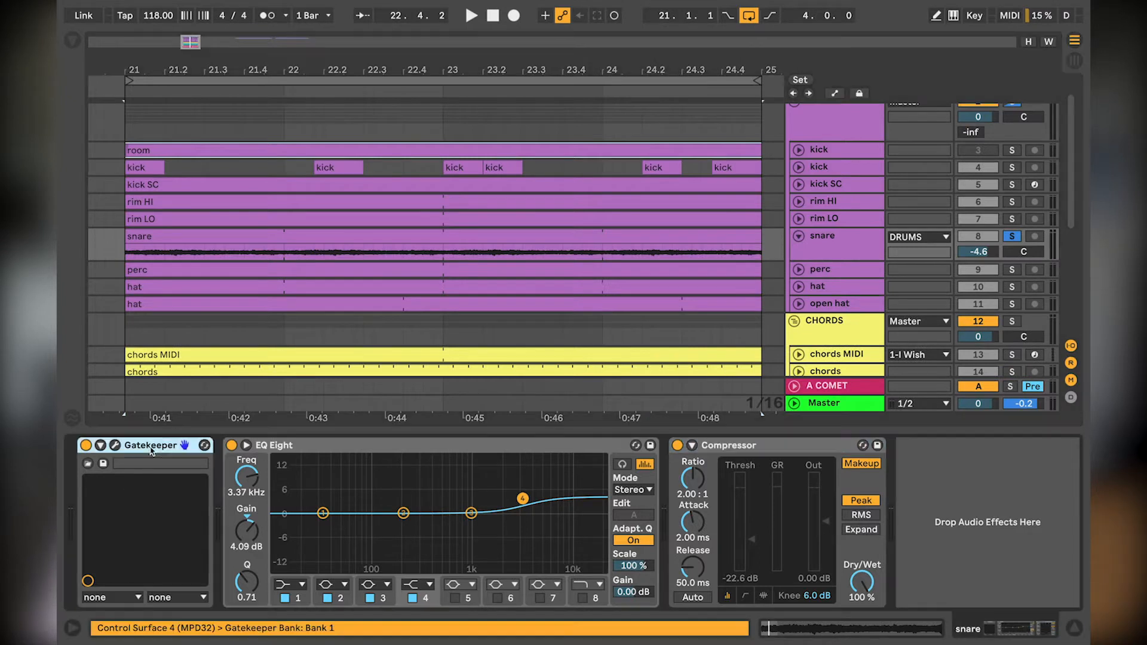
{"action": "left_click", "coordinate": [115, 445]}
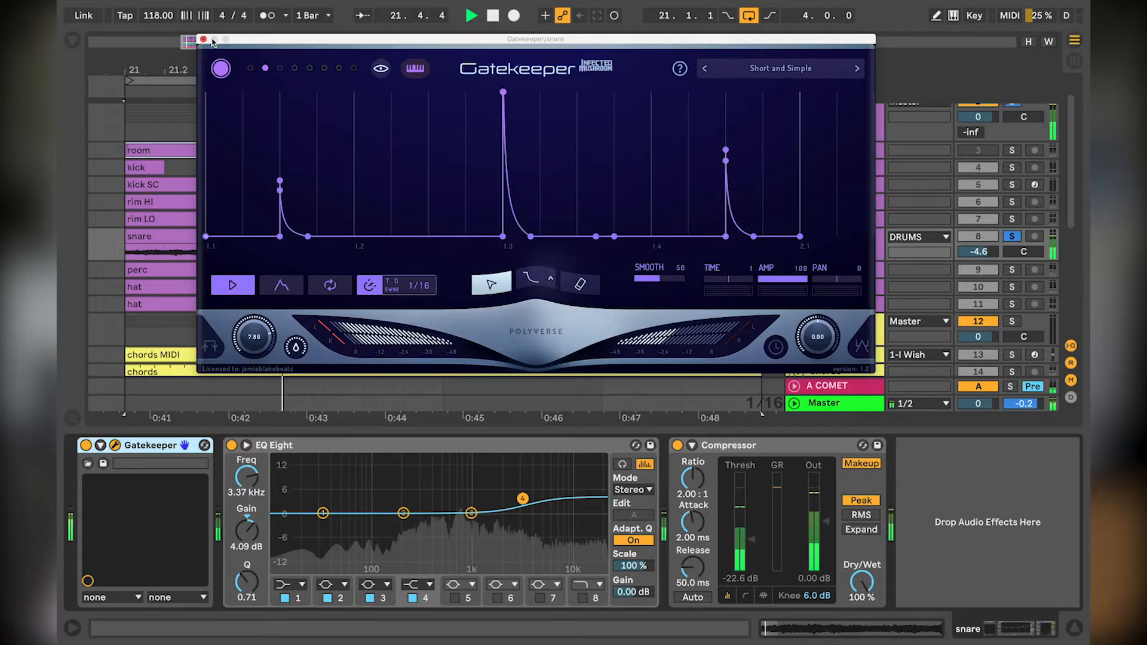
{"action": "left_click", "coordinate": [203, 40]}
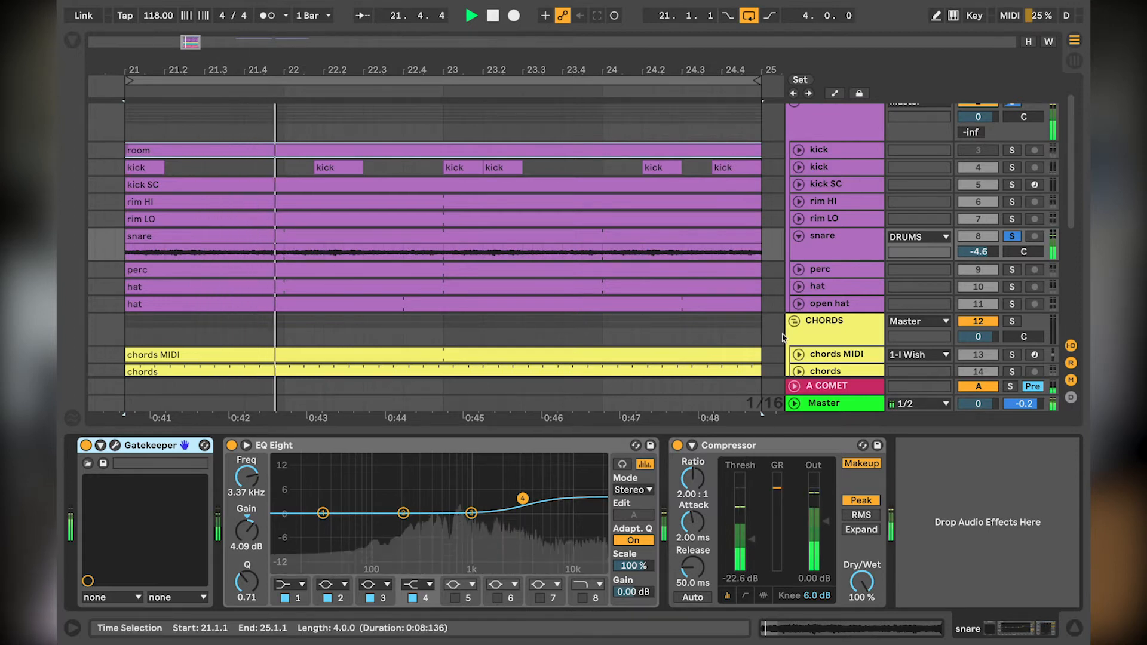
Step: Add rim HI and rim LO to the soloed snare and listen to the three tracks together
{"action": "left_click", "coordinate": [1010, 219]}
{"action": "left_click", "coordinate": [1012, 202]}
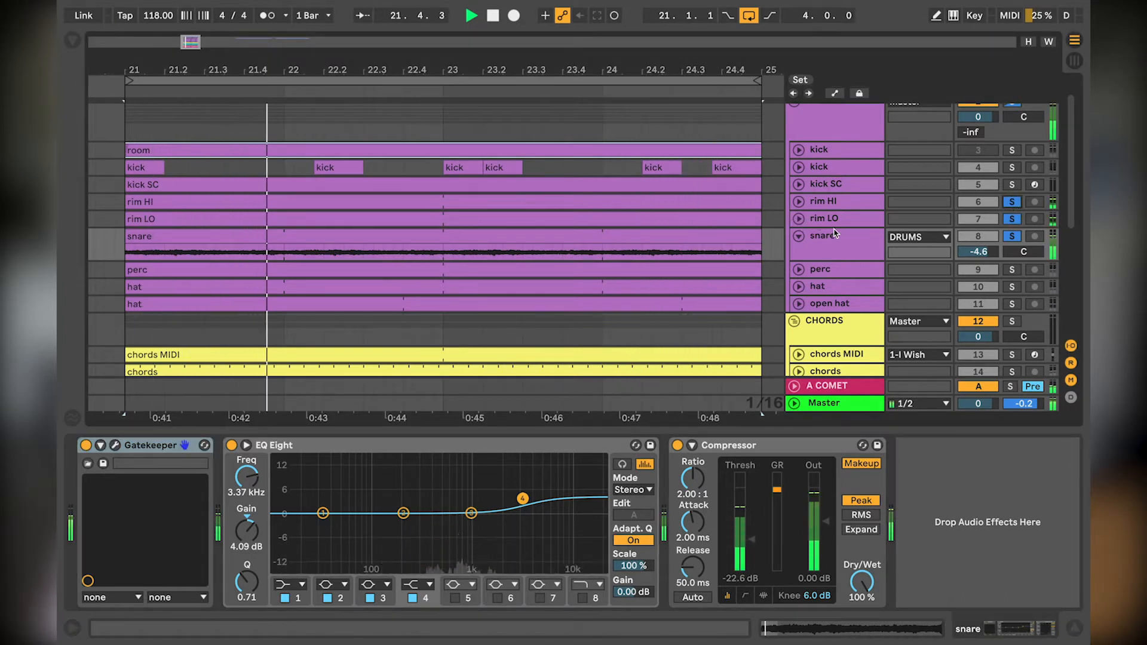
{"action": "key", "text": "space"}
Step: Collapse the snare track, and solo and expand the perc track to show its device chain
{"action": "left_click", "coordinate": [1012, 270]}
{"action": "left_click", "coordinate": [798, 236]}
{"action": "left_click", "coordinate": [804, 253]}
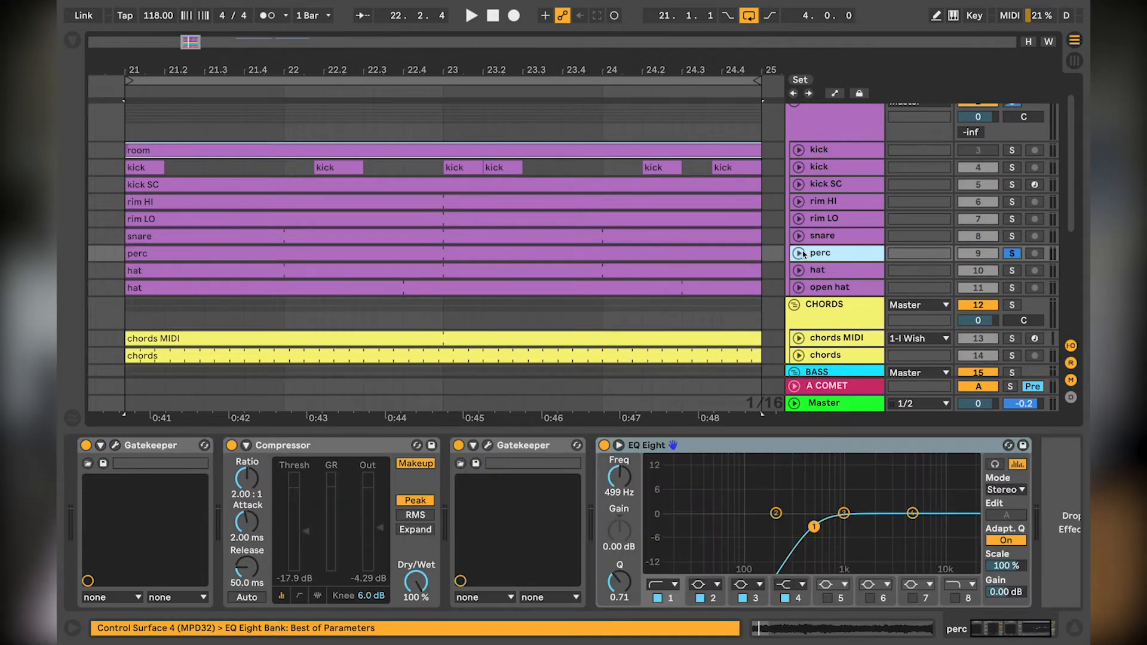
{"action": "left_click", "coordinate": [803, 252]}
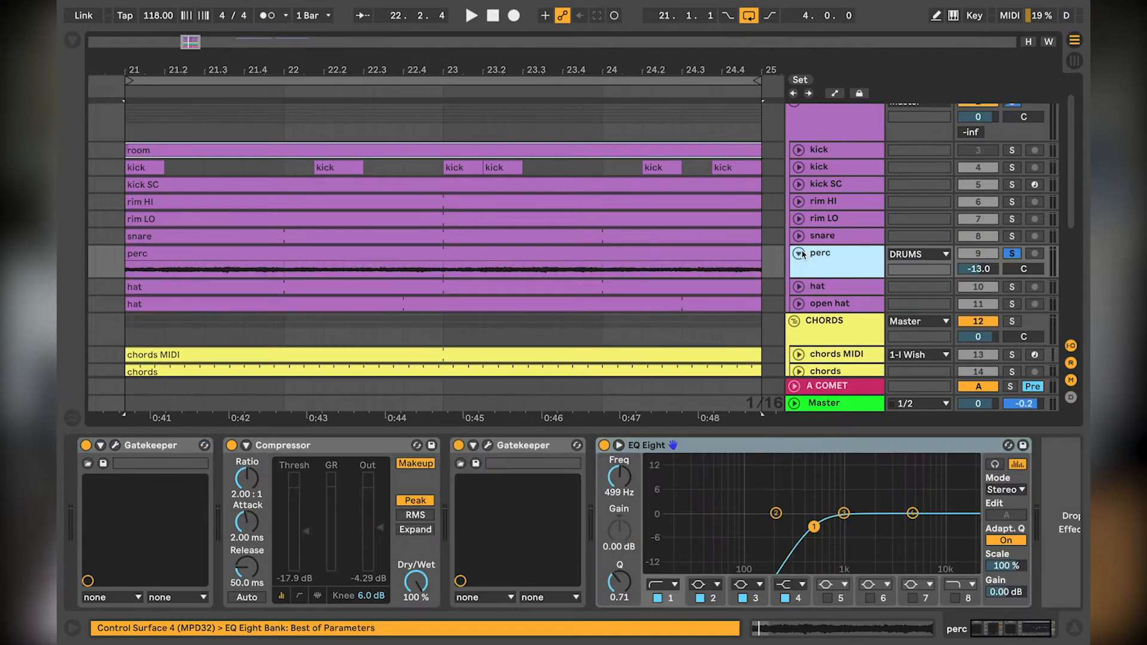
Step: Examine the first three envelope slots of the first Gatekeeper on the perc track, ending on the first slot
{"action": "left_click", "coordinate": [115, 447]}
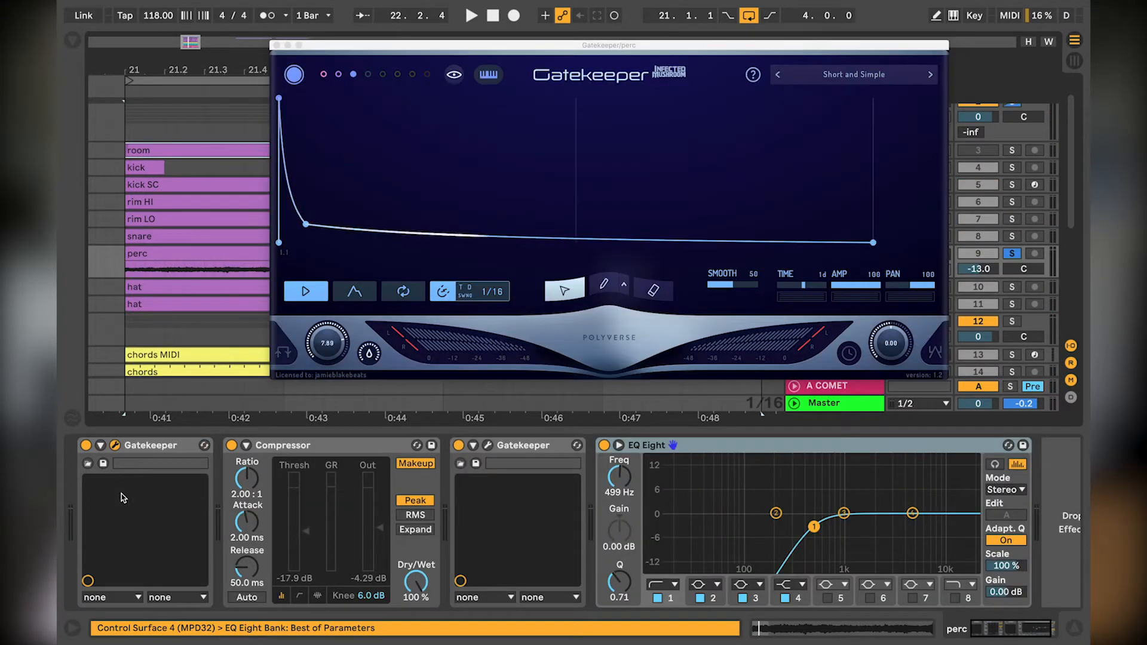
{"action": "left_click", "coordinate": [323, 74]}
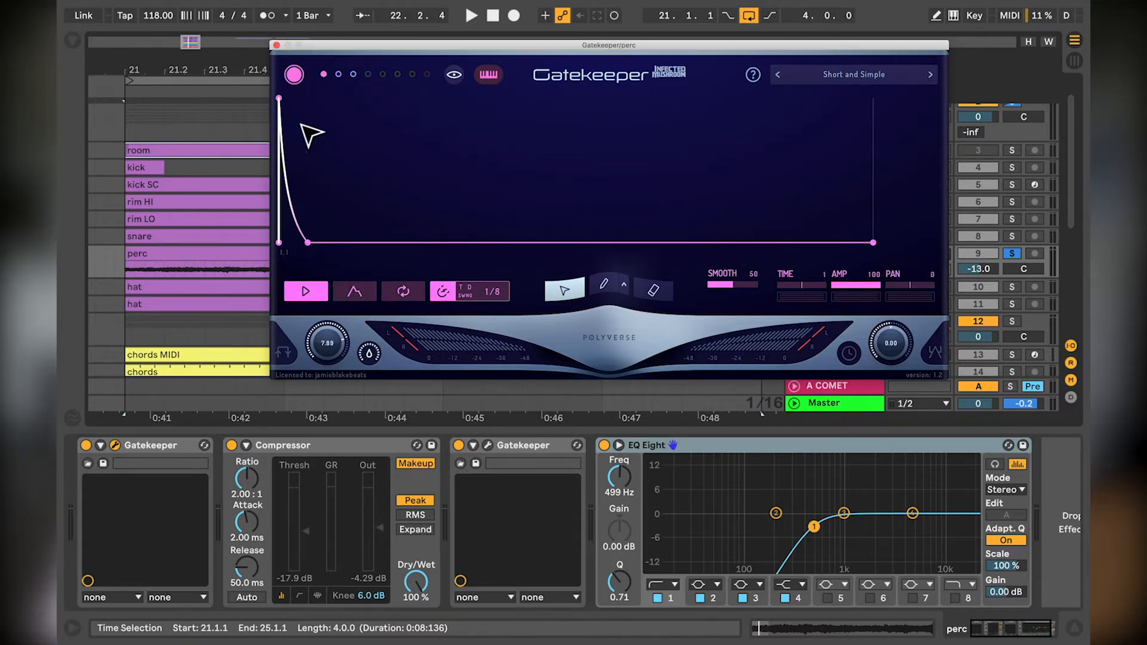
{"action": "left_click", "coordinate": [338, 74]}
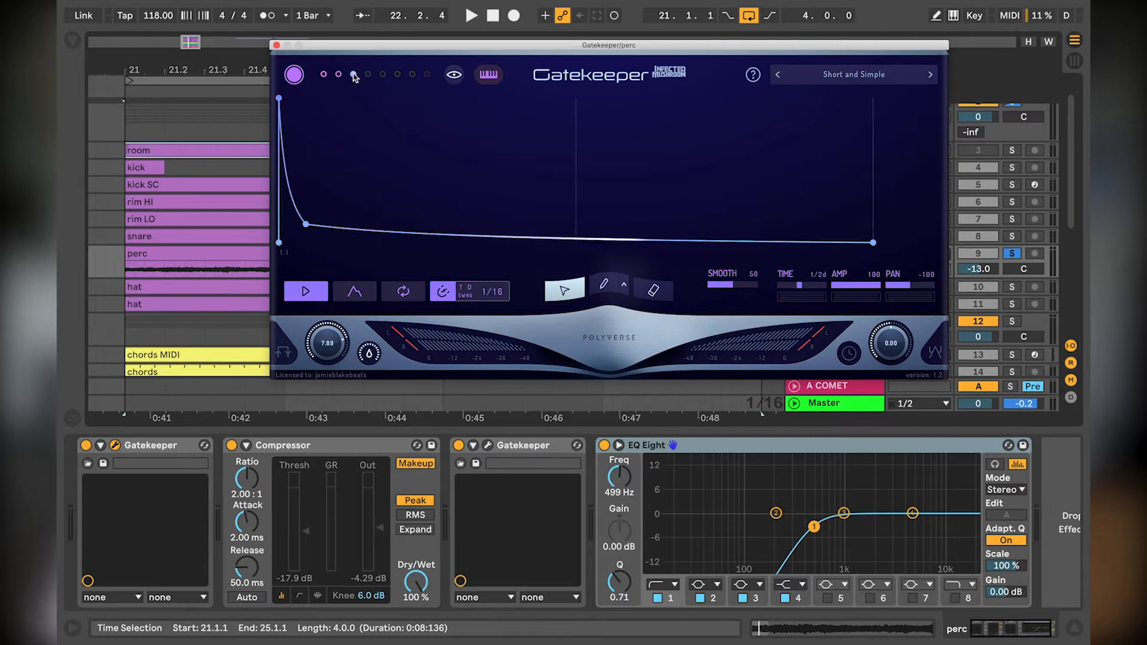
{"action": "left_click", "coordinate": [353, 75]}
{"action": "left_click", "coordinate": [323, 74]}
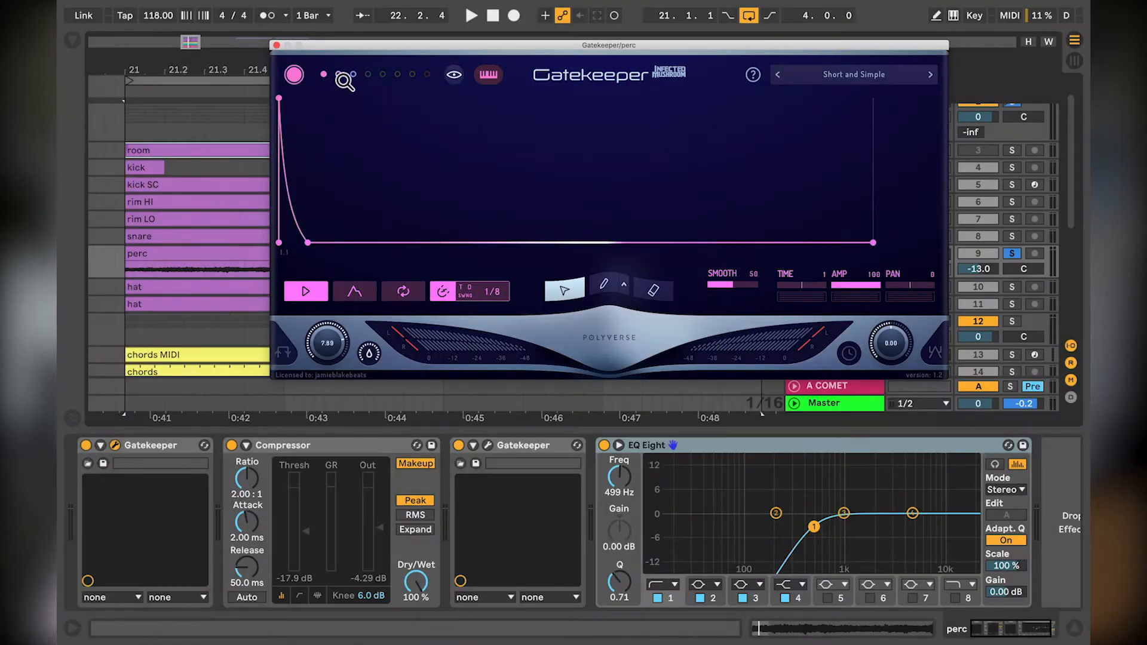
Step: Examine the second and third envelope slots of perc's first Gatekeeper and the Clean Sidechain curve in its second Gatekeeper
{"action": "left_click", "coordinate": [338, 75]}
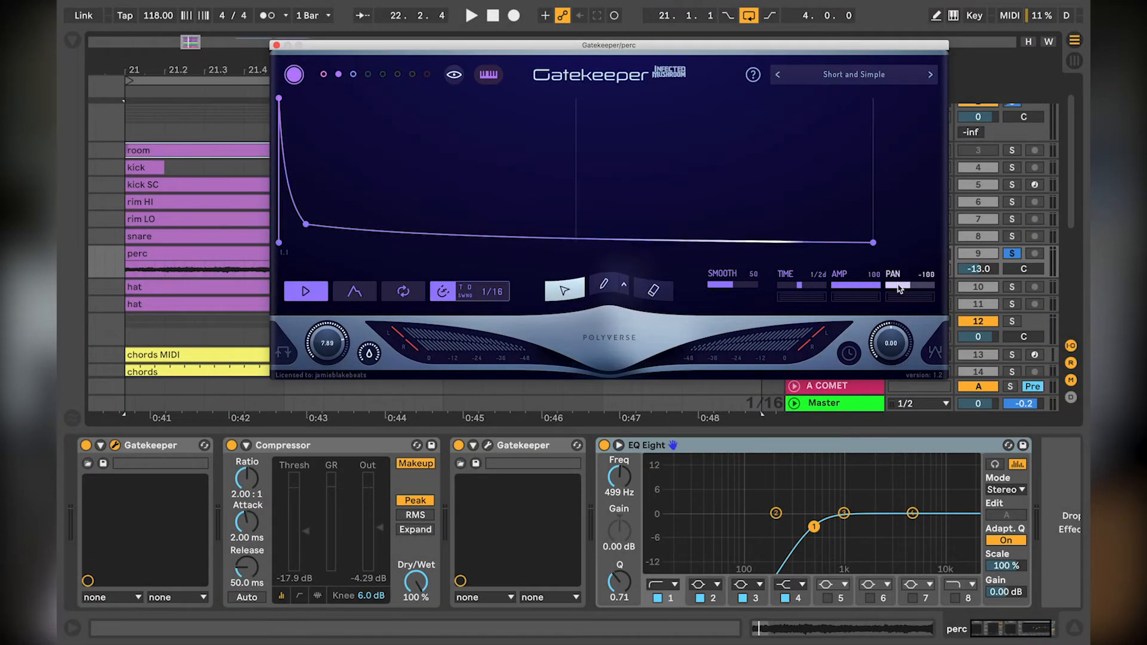
{"action": "left_click", "coordinate": [353, 76]}
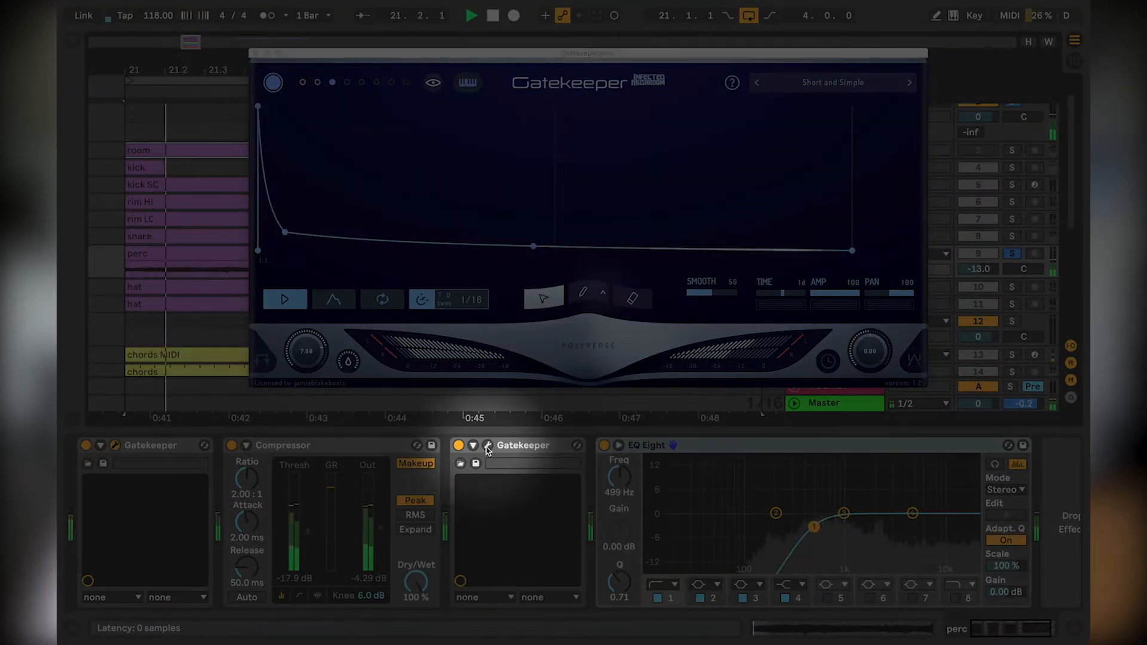
{"action": "left_click", "coordinate": [487, 446]}
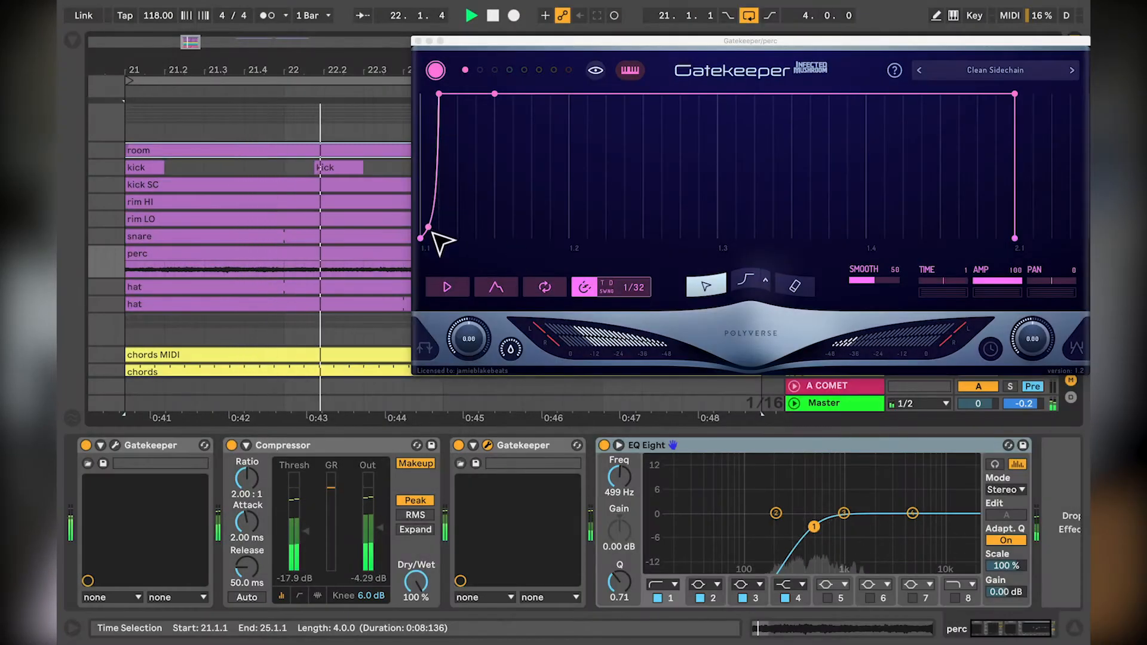
{"action": "left_click", "coordinate": [418, 41]}
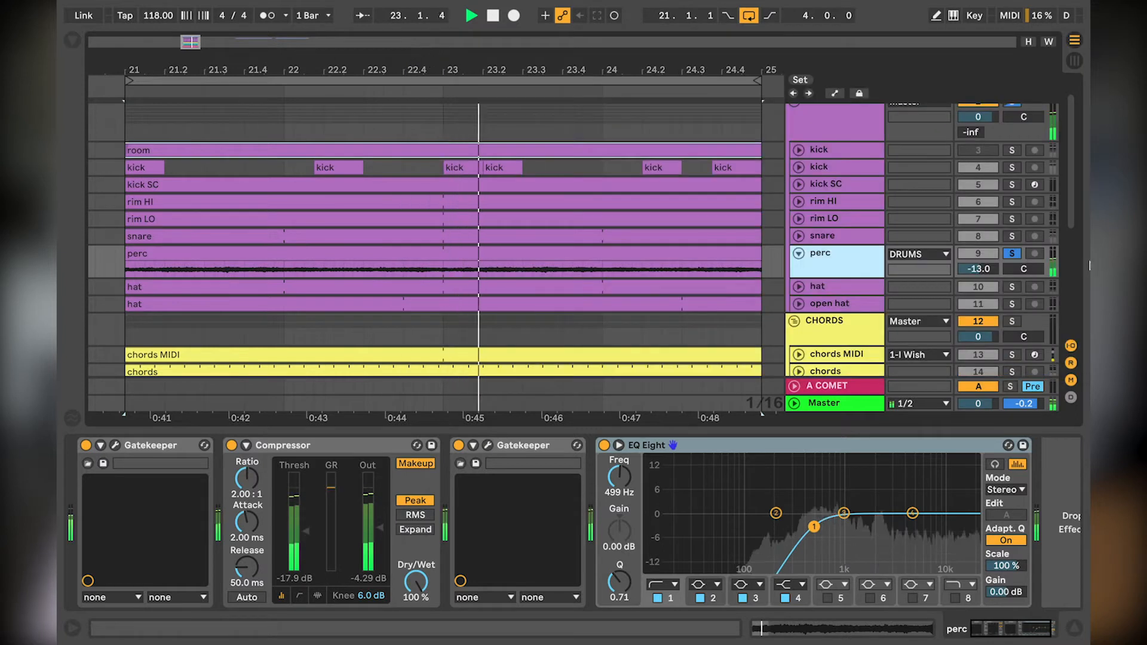
Step: Stop playback, collapse the perc track, and solo and expand the hat track to show its device chain
{"action": "key", "text": "space"}
{"action": "left_click", "coordinate": [799, 254]}
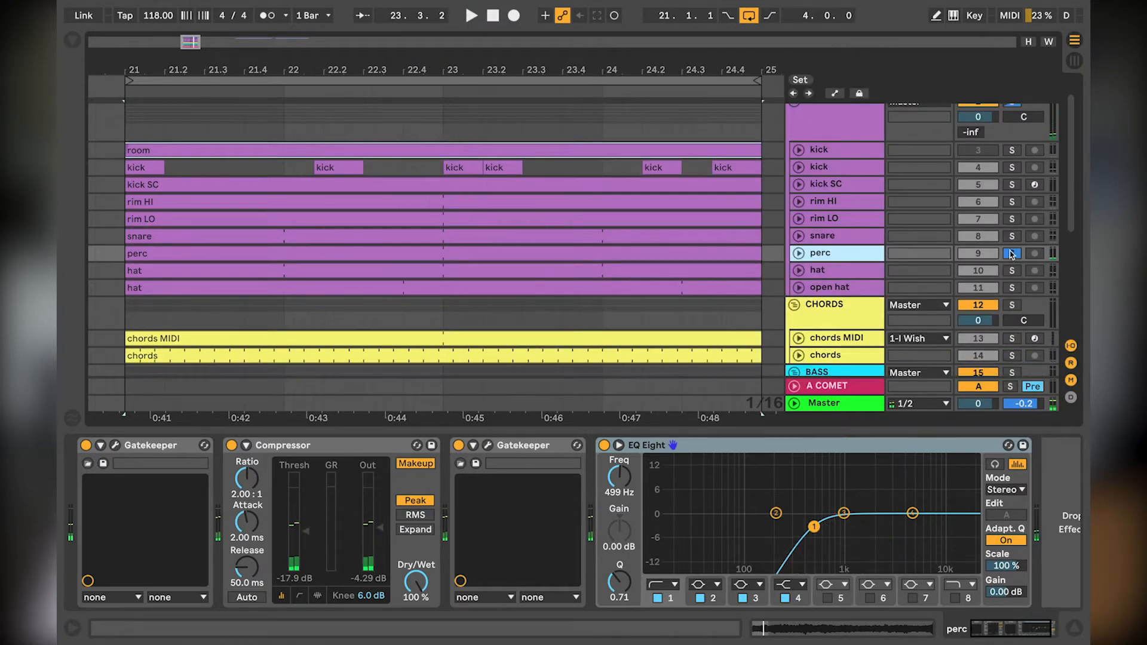
{"action": "left_click", "coordinate": [852, 273]}
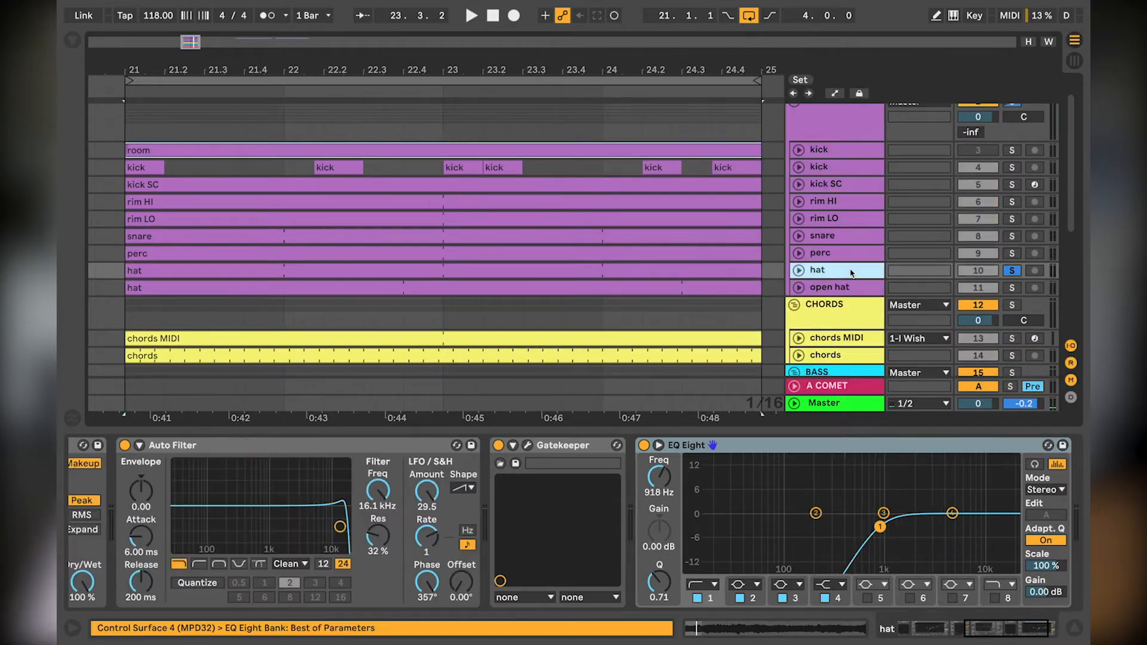
{"action": "left_click", "coordinate": [798, 270]}
{"action": "scroll", "coordinate": [591, 518], "scroll_direction": "left", "scroll_amount": 10}
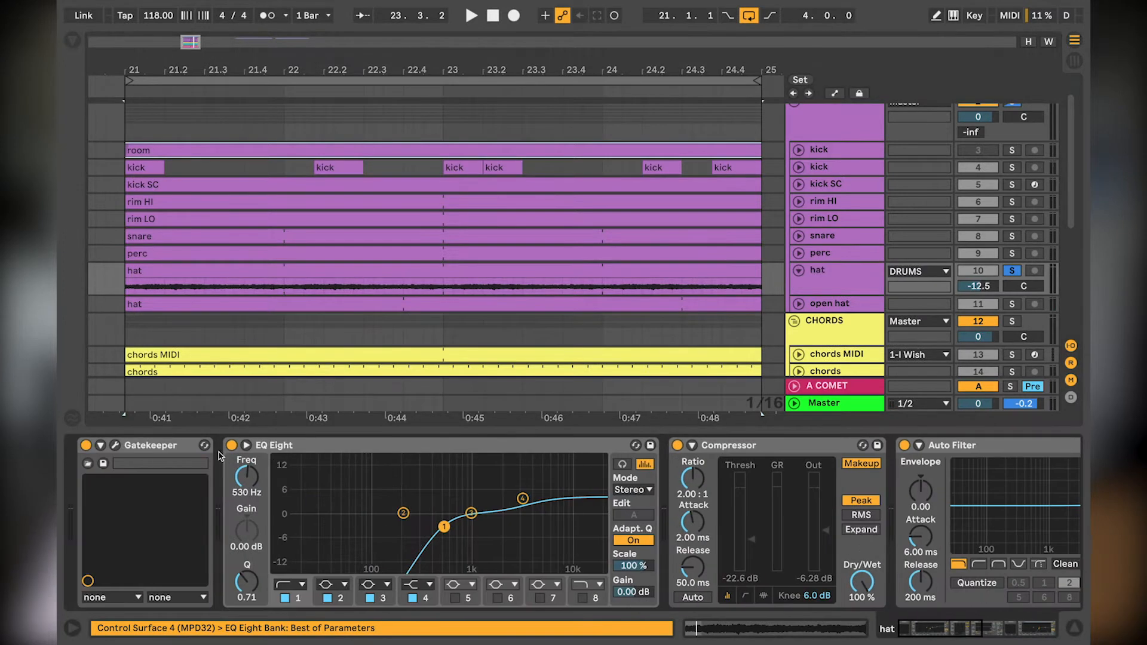
Step: Examine the hat track's effects chain during playback, including the first Gatekeeper, Auto Filter and the Clean Sidechain Gatekeeper
{"action": "left_click", "coordinate": [116, 446]}
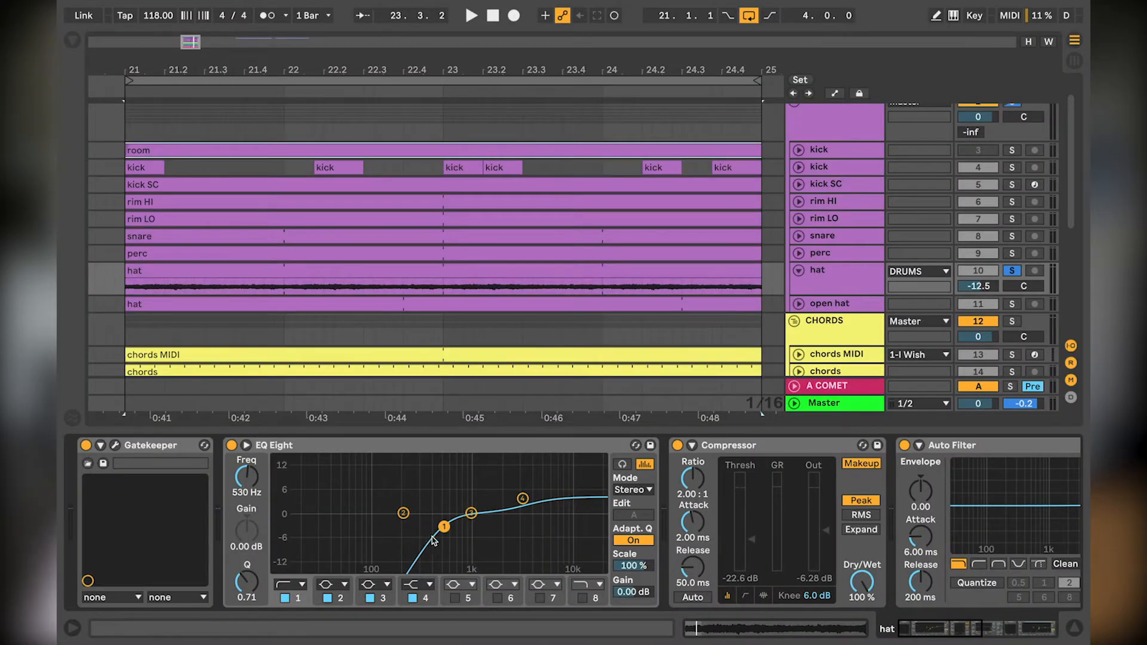
{"action": "scroll", "coordinate": [586, 482], "scroll_direction": "right", "scroll_amount": 10}
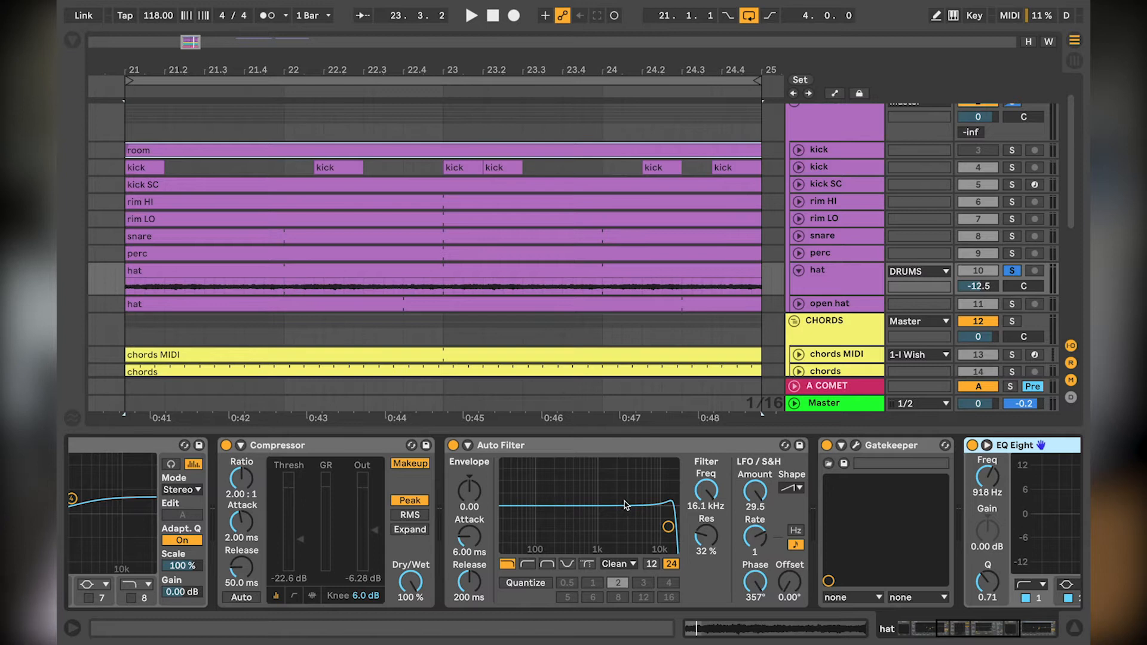
{"action": "key", "text": "space"}
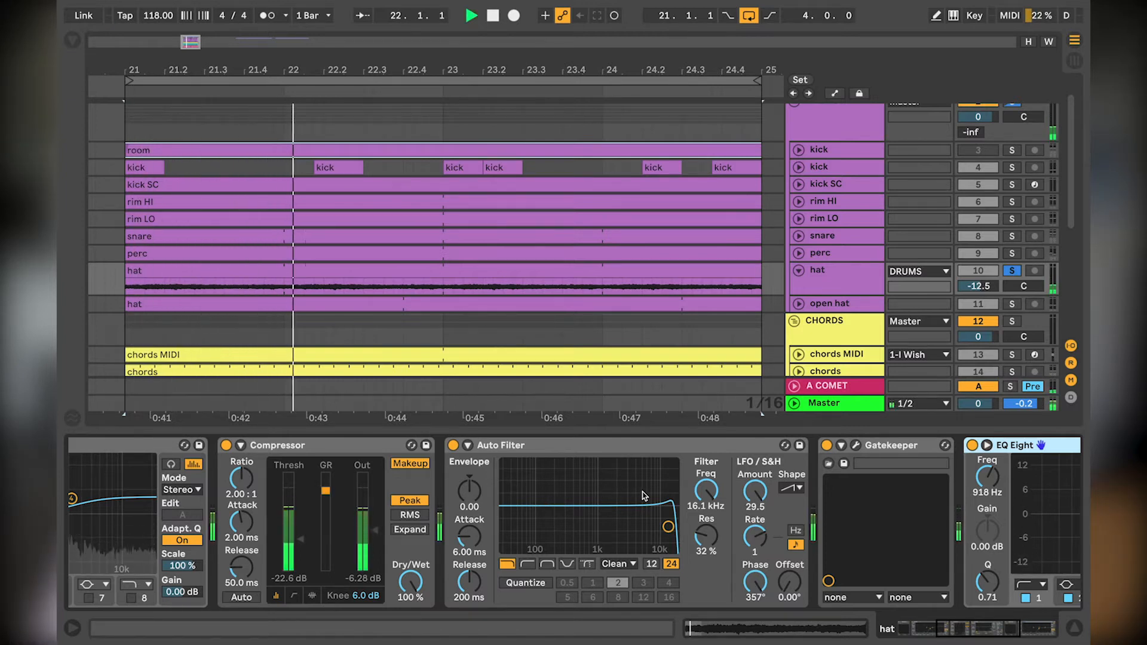
{"action": "scroll", "coordinate": [809, 476], "scroll_direction": "right", "scroll_amount": 2}
{"action": "scroll", "coordinate": [810, 477], "scroll_direction": "right", "scroll_amount": 7}
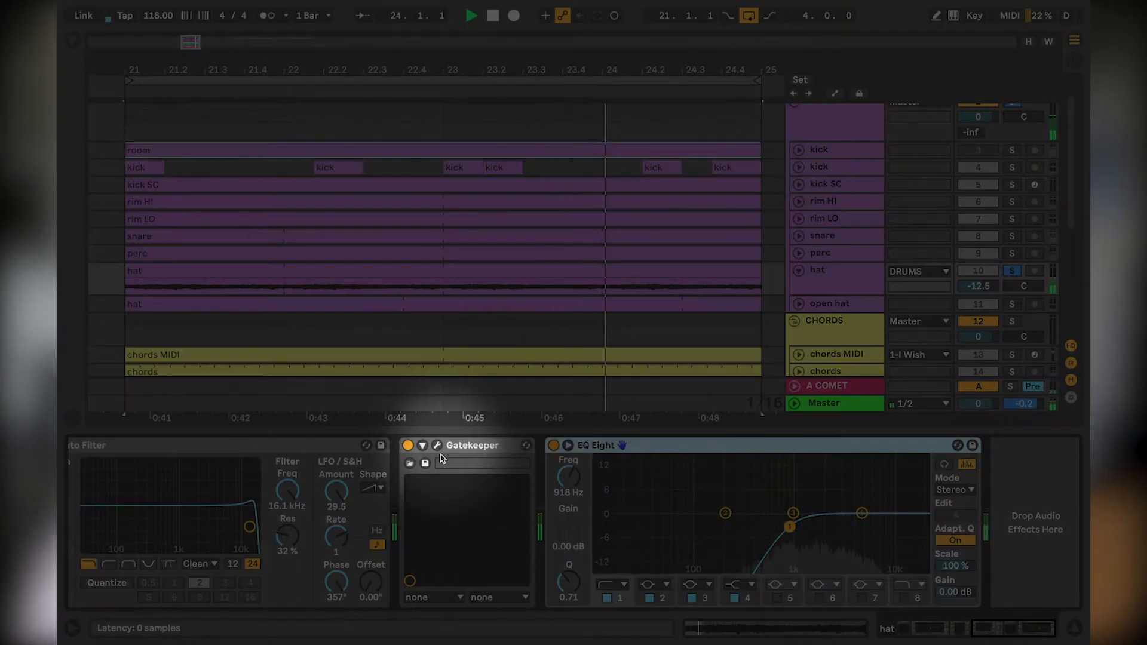
{"action": "left_click", "coordinate": [437, 447]}
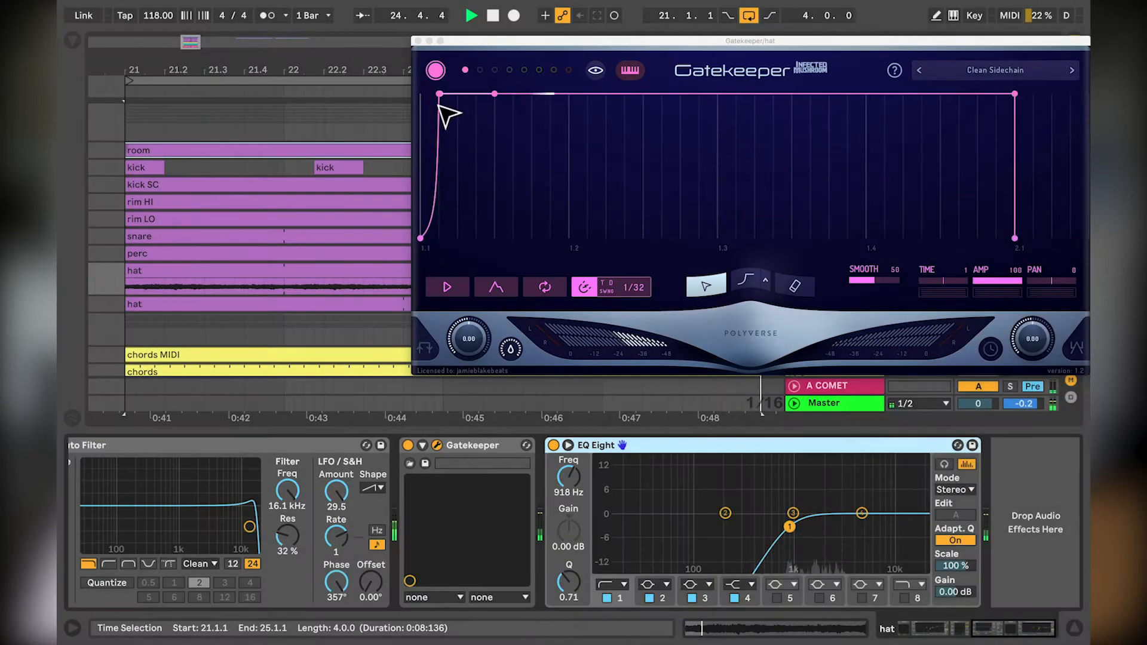
{"action": "left_click", "coordinate": [418, 40]}
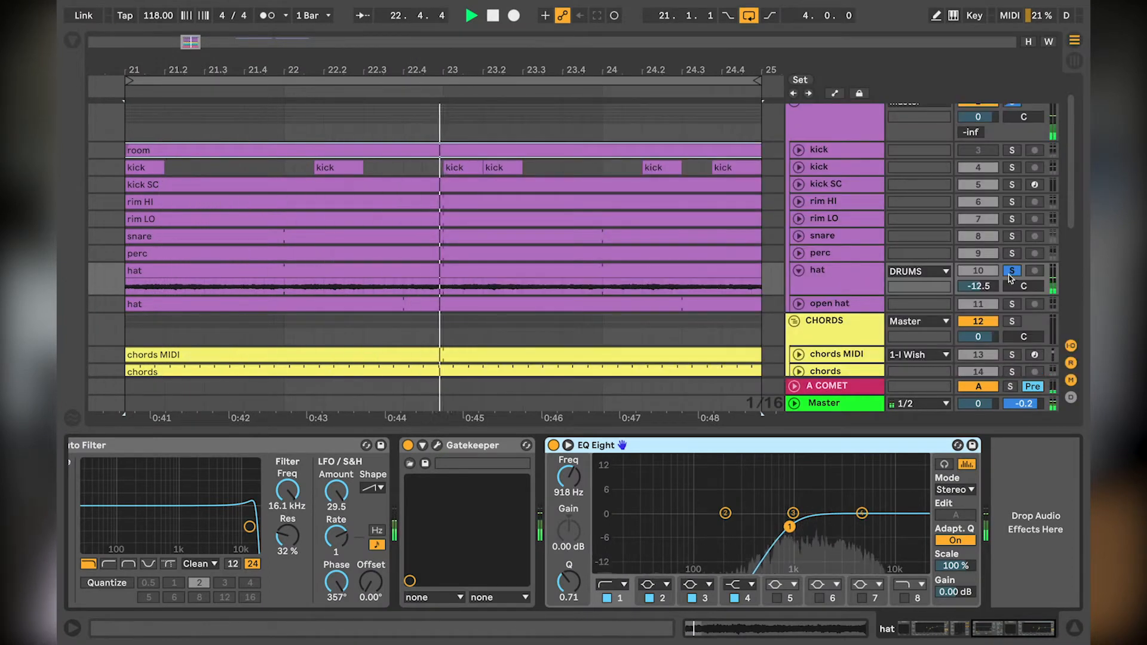
Step: Stop playback, collapse the hat track and solo the open hat track, showing its devices
{"action": "key", "text": "space"}
{"action": "scroll", "coordinate": [850, 279], "scroll_direction": "down", "scroll_amount": 1}
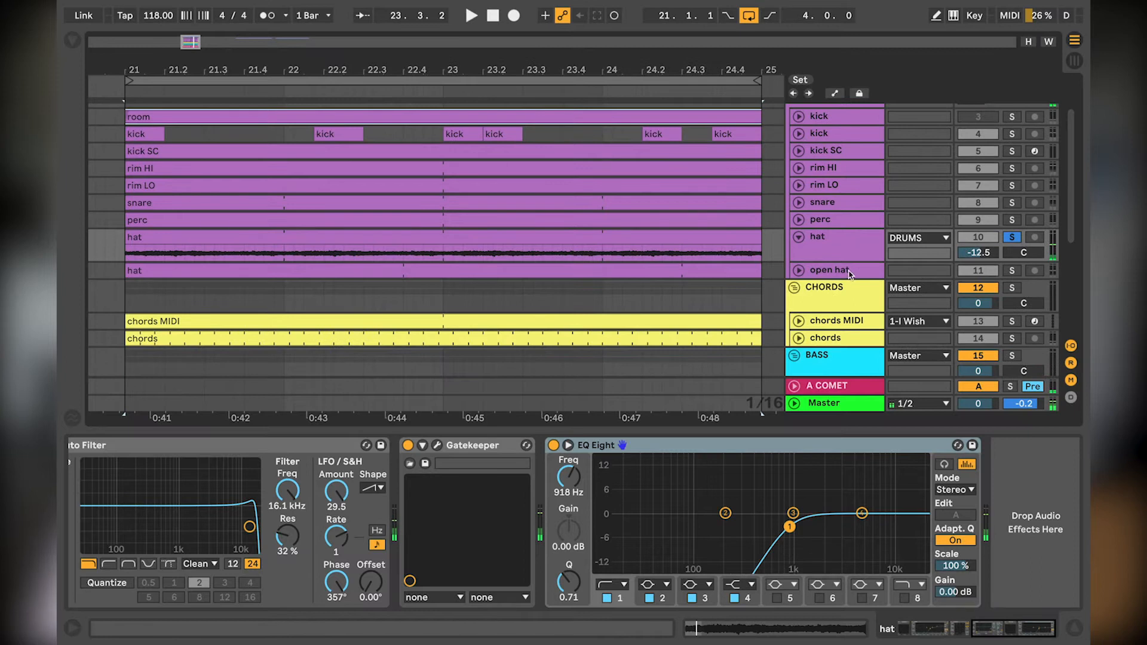
{"action": "left_click", "coordinate": [847, 272]}
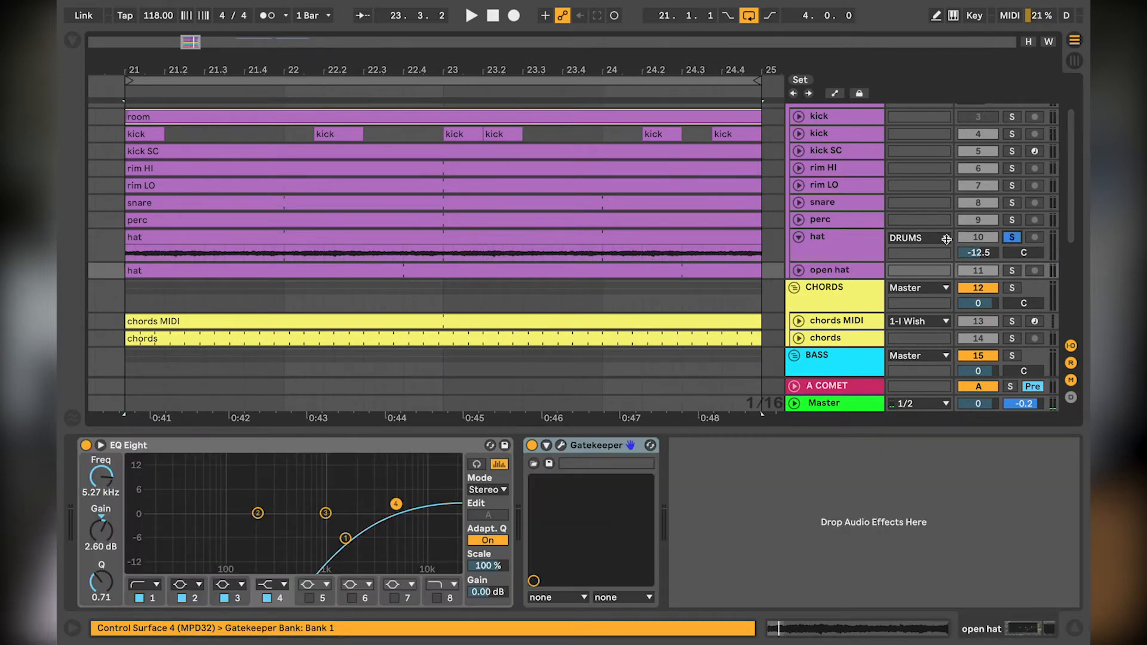
{"action": "left_click", "coordinate": [799, 238]}
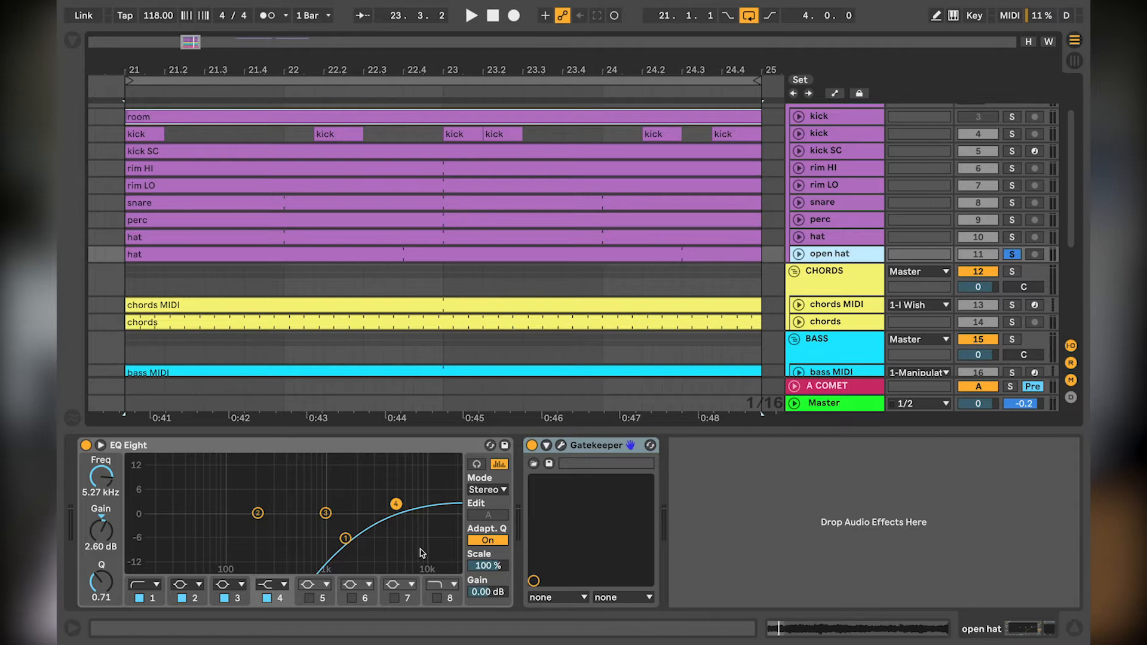
Step: Examine the envelope shape in the open hat track's Gatekeeper and close the plugin window
{"action": "left_click", "coordinate": [559, 446]}
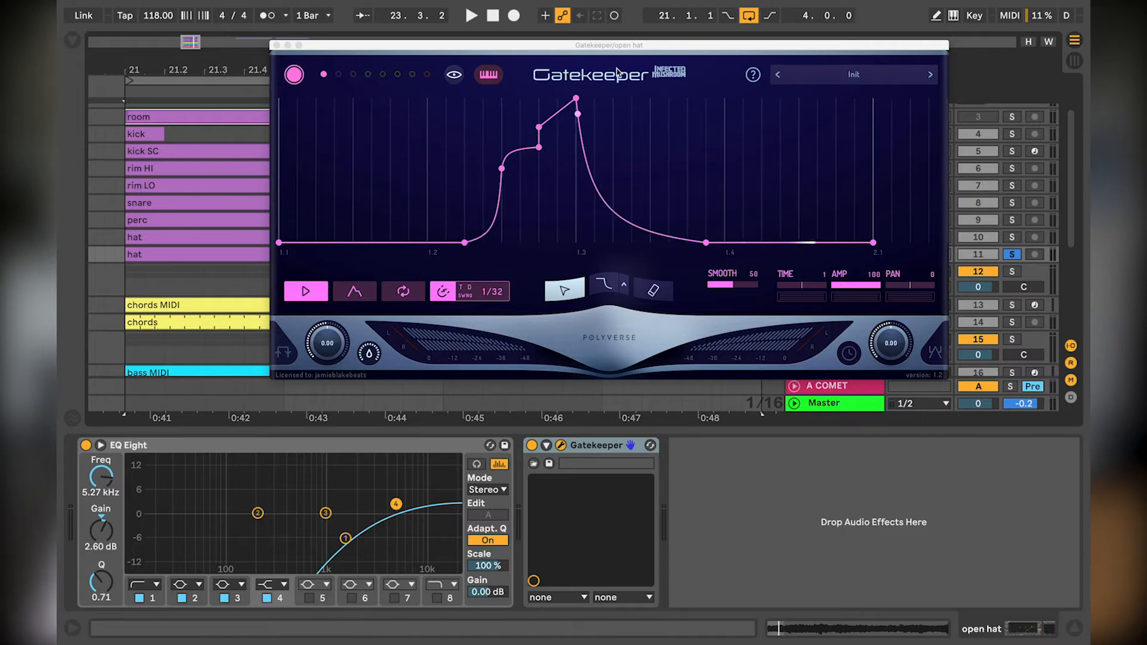
{"action": "double_click", "coordinate": [652, 233]}
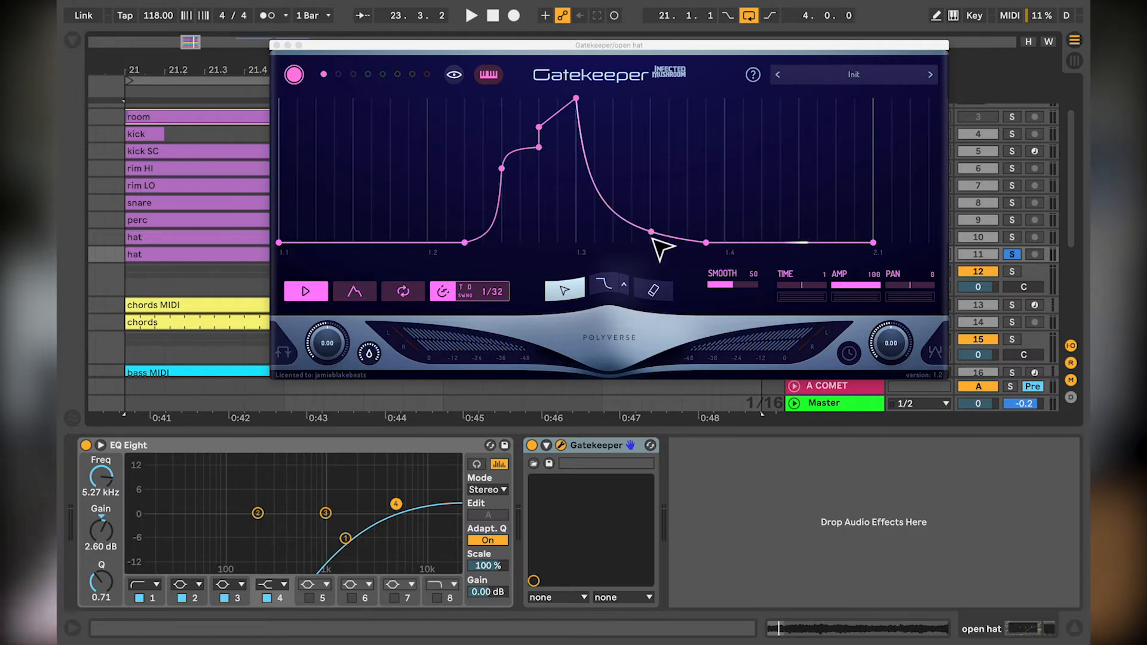
{"action": "left_click", "coordinate": [277, 46]}
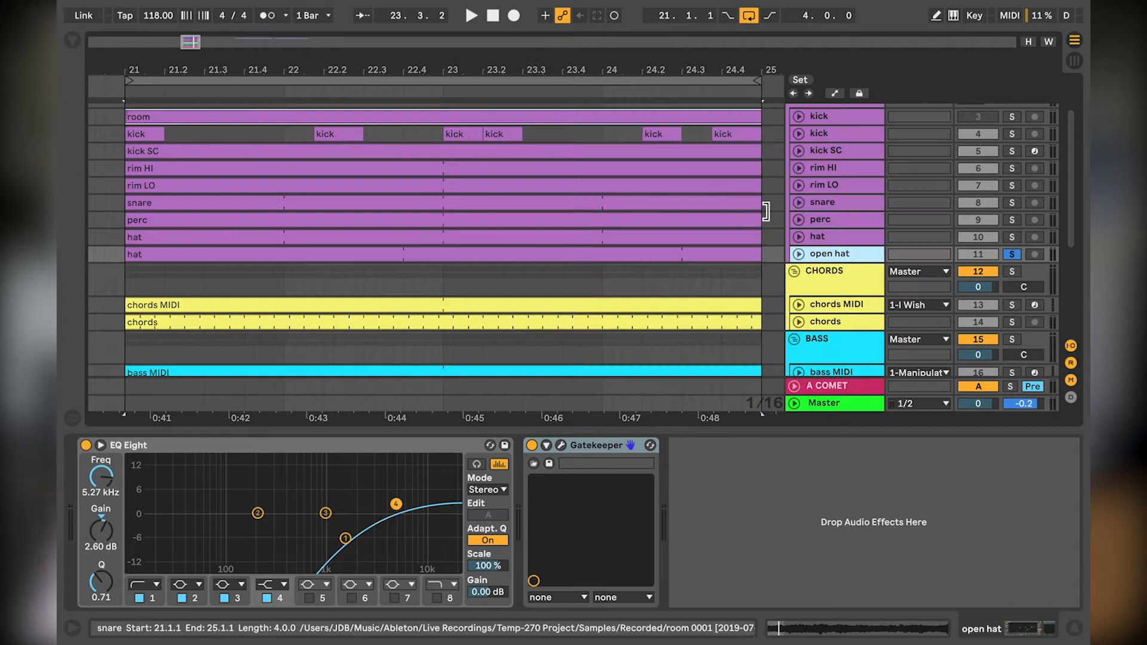
Step: Listen to the soloed open hat with its track expanded and enlarged to show the waveform
{"action": "key", "text": "space"}
{"action": "left_click", "coordinate": [799, 255]}
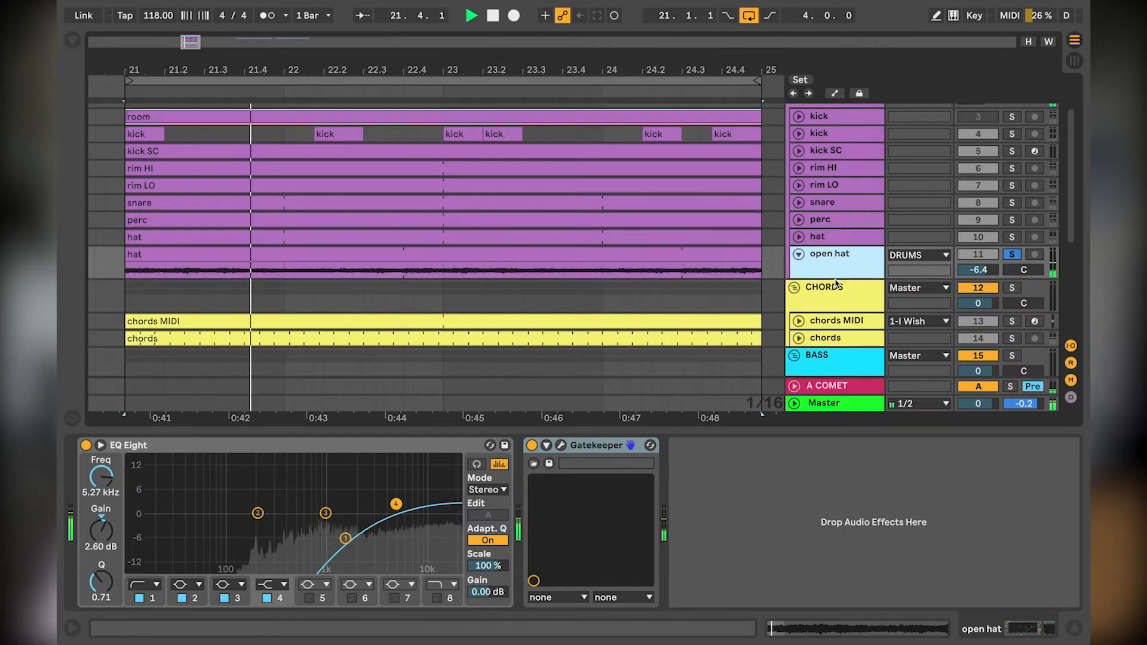
{"action": "left_click_drag", "start_coordinate": [837, 279], "coordinate": [840, 335]}
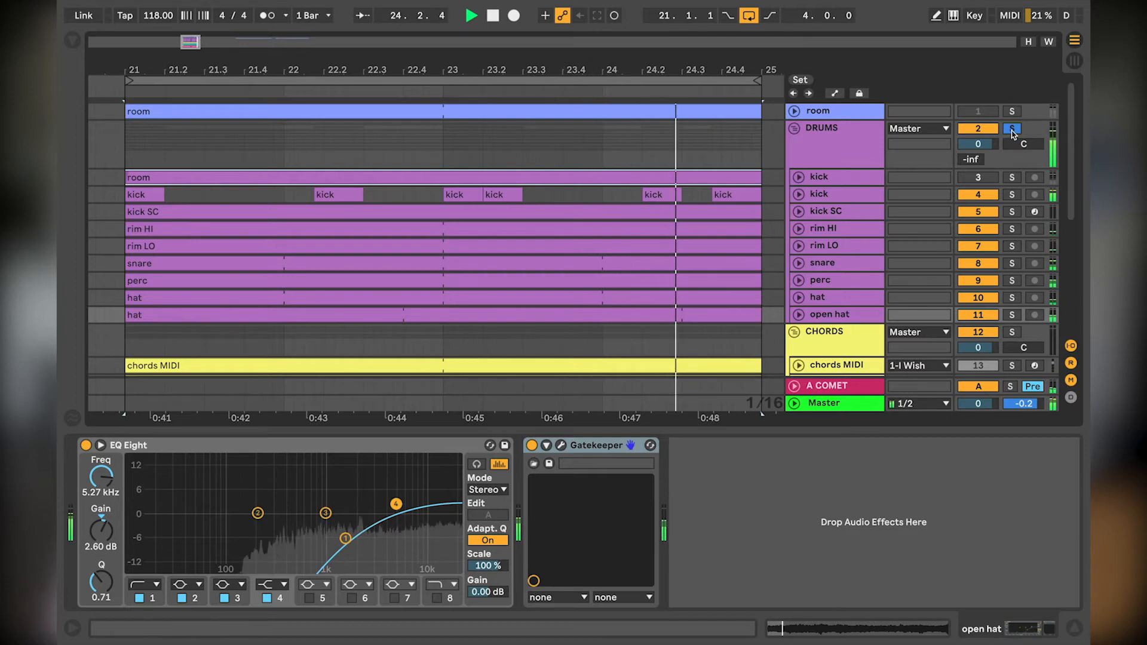
Step: Stop playback, unsolo the DRUMS group and examine the Comet reverb settings on the A COMET return track
{"action": "key", "text": "space"}
{"action": "left_click", "coordinate": [1013, 130]}
{"action": "left_click", "coordinate": [841, 387]}
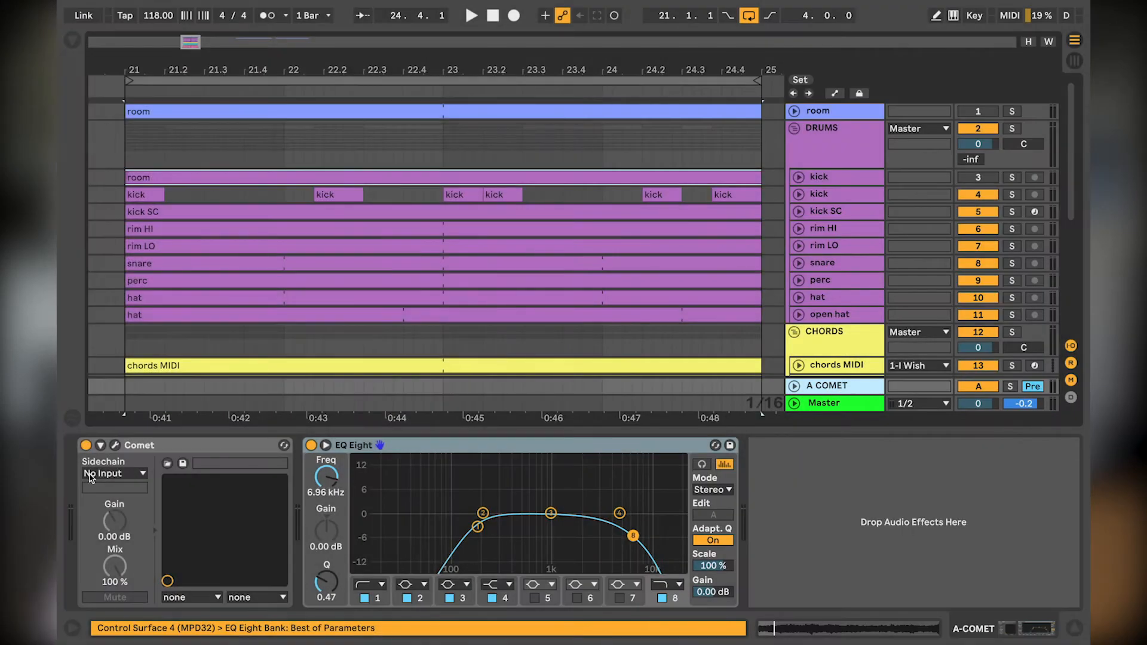
{"action": "left_click", "coordinate": [115, 446]}
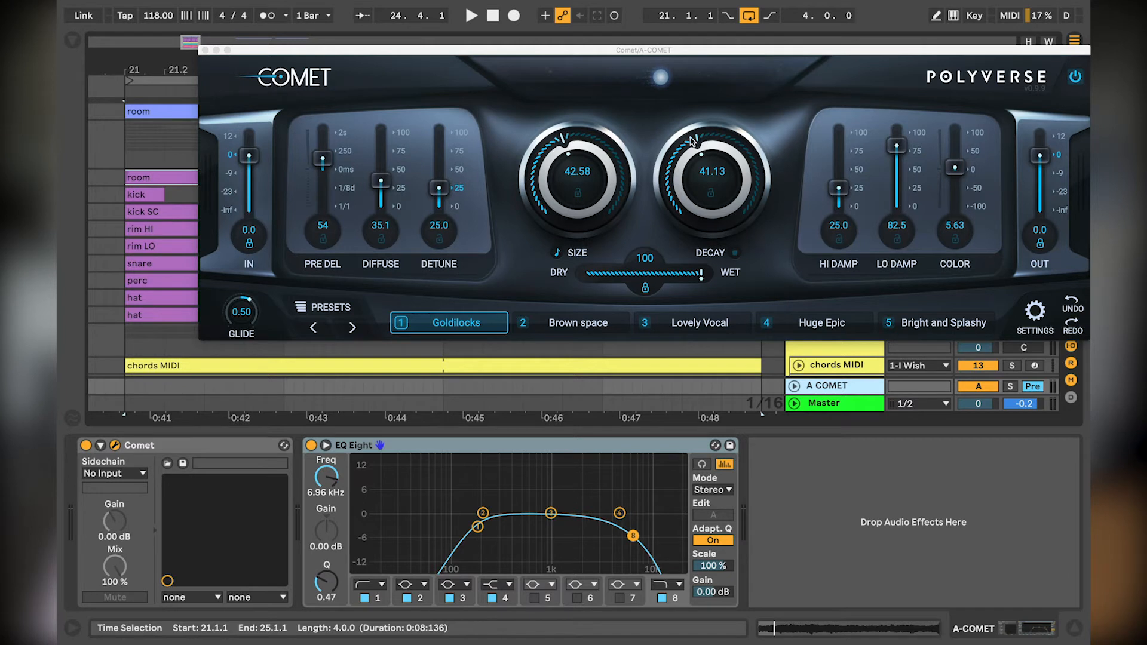
{"action": "left_click", "coordinate": [205, 51]}
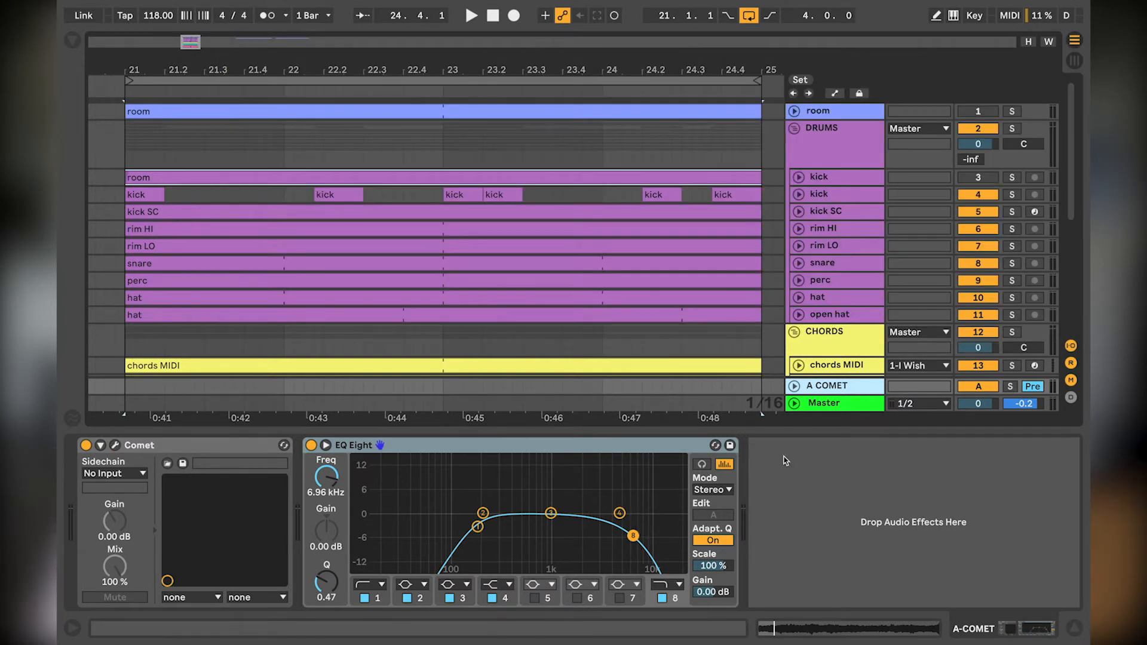
Step: Collapse the DRUMS group and expand the chords MIDI and chords tracks inside the CHORDS group
{"action": "left_click", "coordinate": [794, 129]}
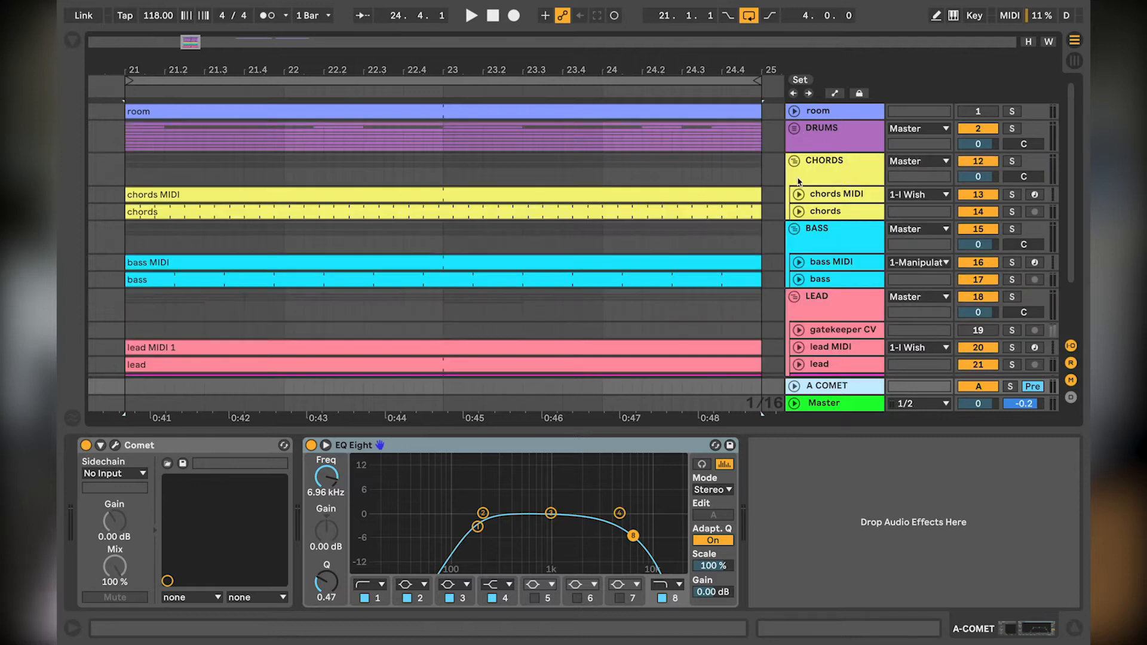
{"action": "left_click", "coordinate": [818, 172]}
{"action": "left_click", "coordinate": [816, 214]}
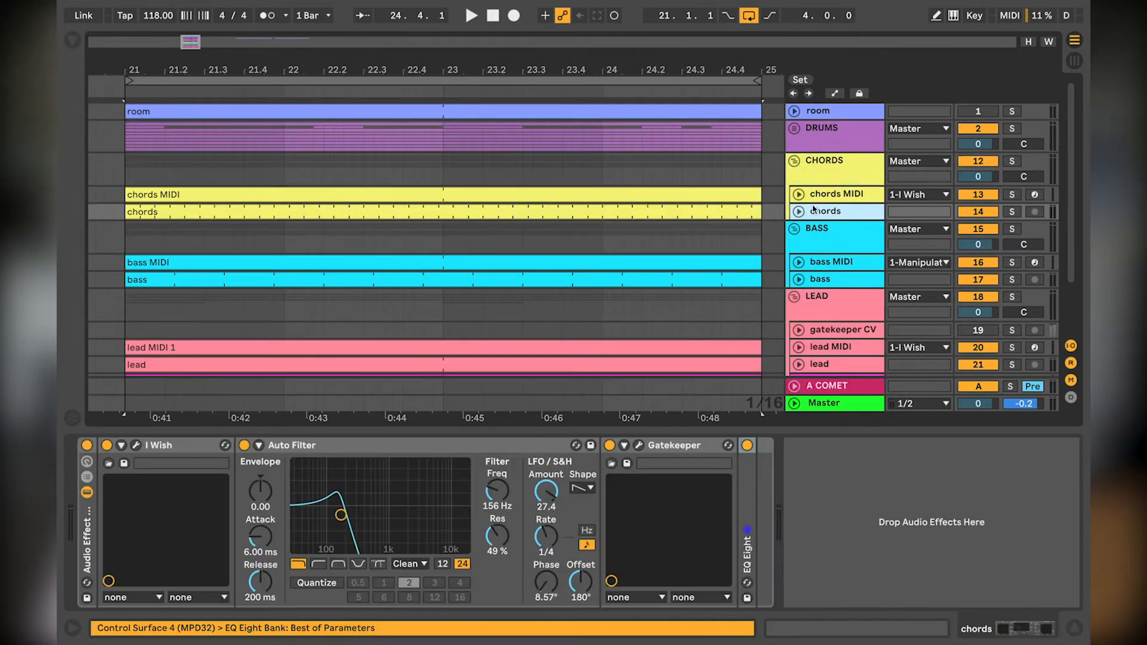
{"action": "left_click", "coordinate": [813, 198], "text": "shift"}
{"action": "left_click", "coordinate": [801, 196]}
Step: Listen to the CHORDS group in solo and examine the chords MIDI track's output routing to I Wish
{"action": "left_click", "coordinate": [833, 172]}
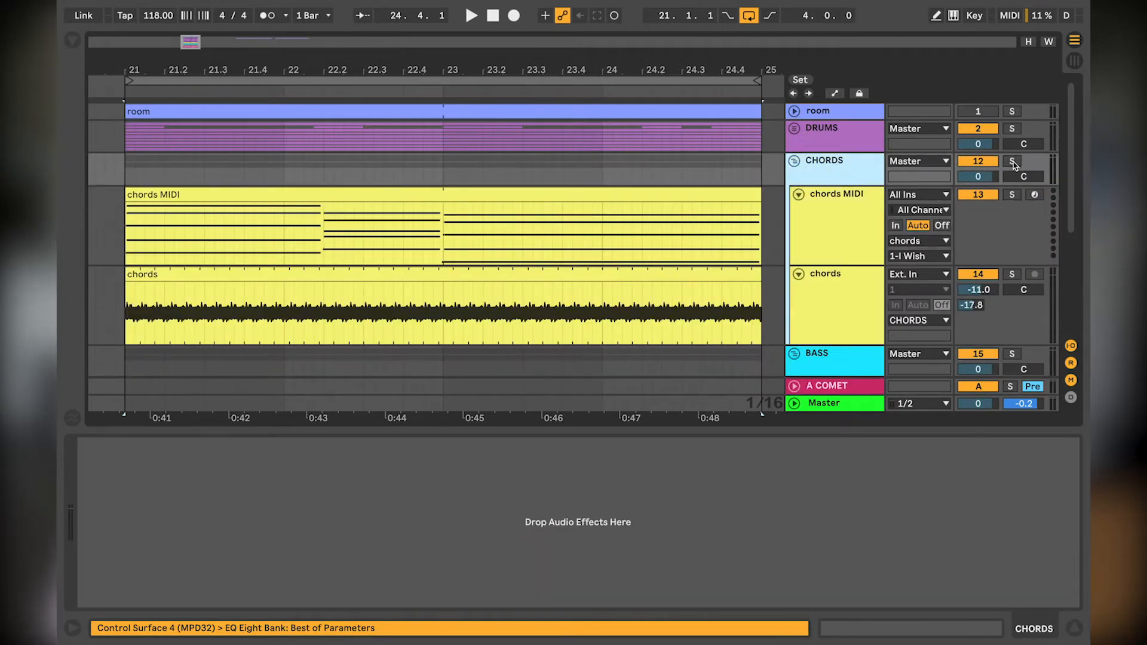
{"action": "left_click", "coordinate": [1012, 162]}
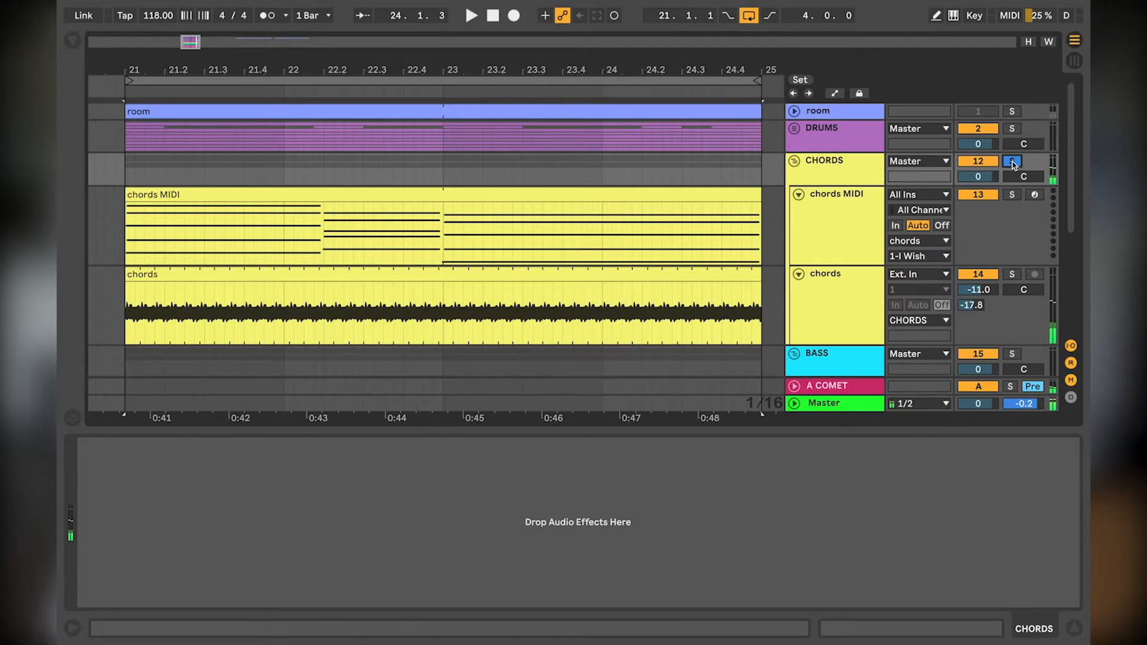
{"action": "left_click", "coordinate": [825, 212]}
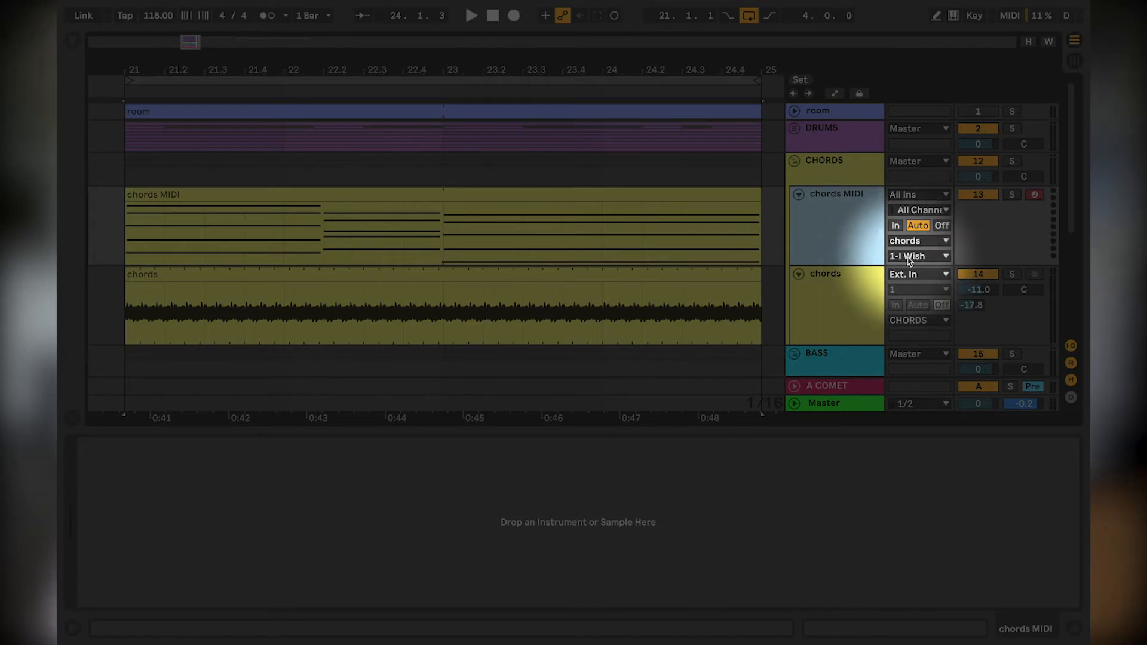
Step: Bypass the Audio Effect Rack on the chords track and audition the unprocessed clip in solo
{"action": "left_click", "coordinate": [836, 301]}
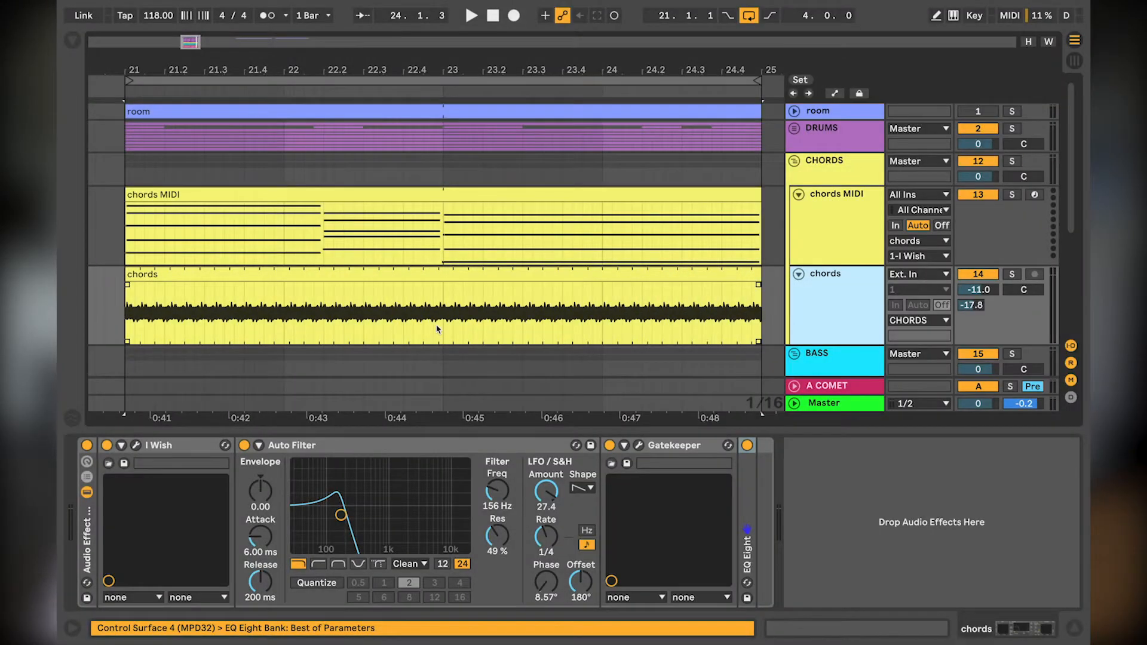
{"action": "left_click", "coordinate": [86, 445]}
{"action": "left_click", "coordinate": [850, 291]}
{"action": "left_click", "coordinate": [1010, 275]}
{"action": "left_click", "coordinate": [292, 316]}
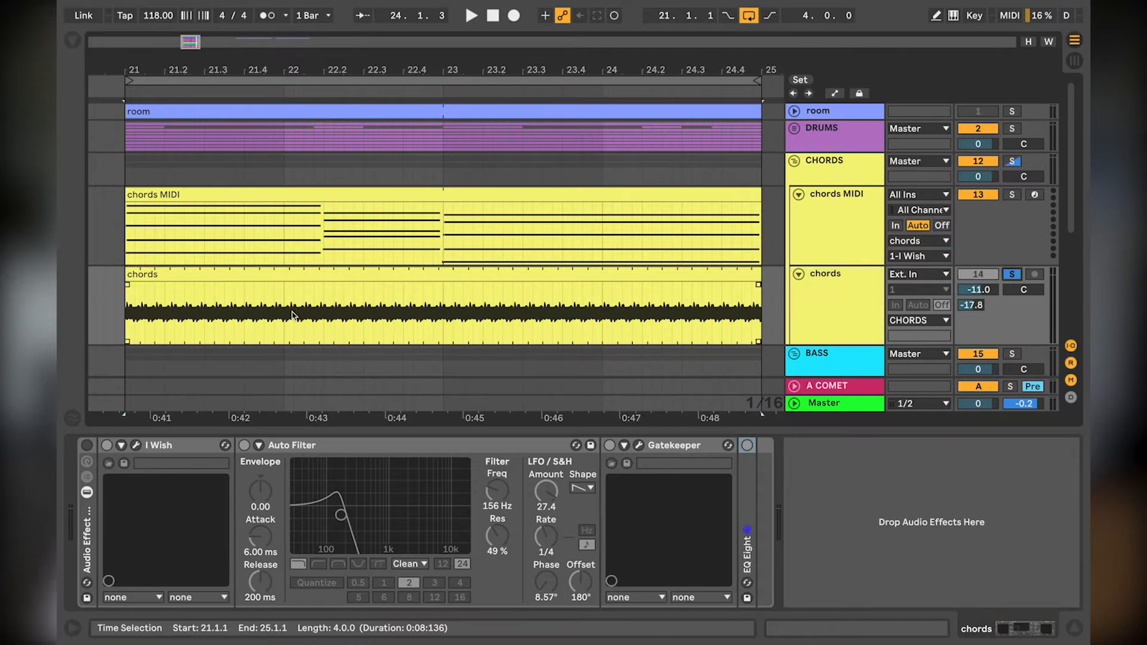
{"action": "key", "text": "space"}
{"action": "key", "text": "space"}
Step: Open the chords clip to examine its short sample loop, unsolo the track and return to its device chain
{"action": "double_click", "coordinate": [291, 274]}
{"action": "left_click_drag", "start_coordinate": [418, 448], "coordinate": [868, 452]}
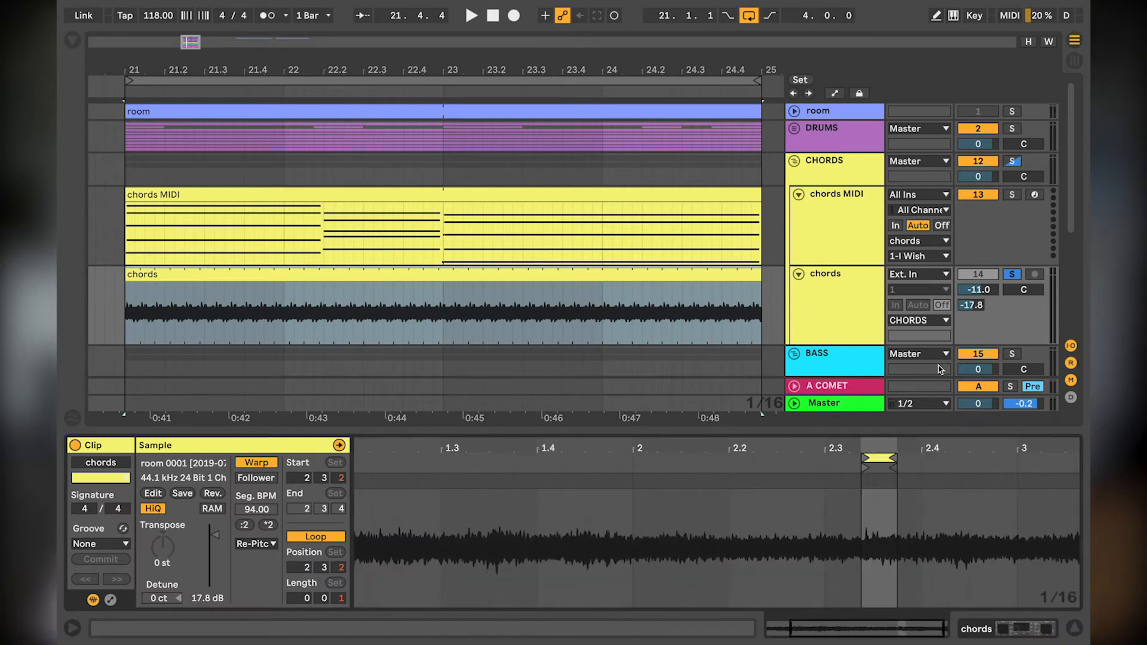
{"action": "left_click", "coordinate": [1013, 277]}
{"action": "left_click", "coordinate": [586, 190]}
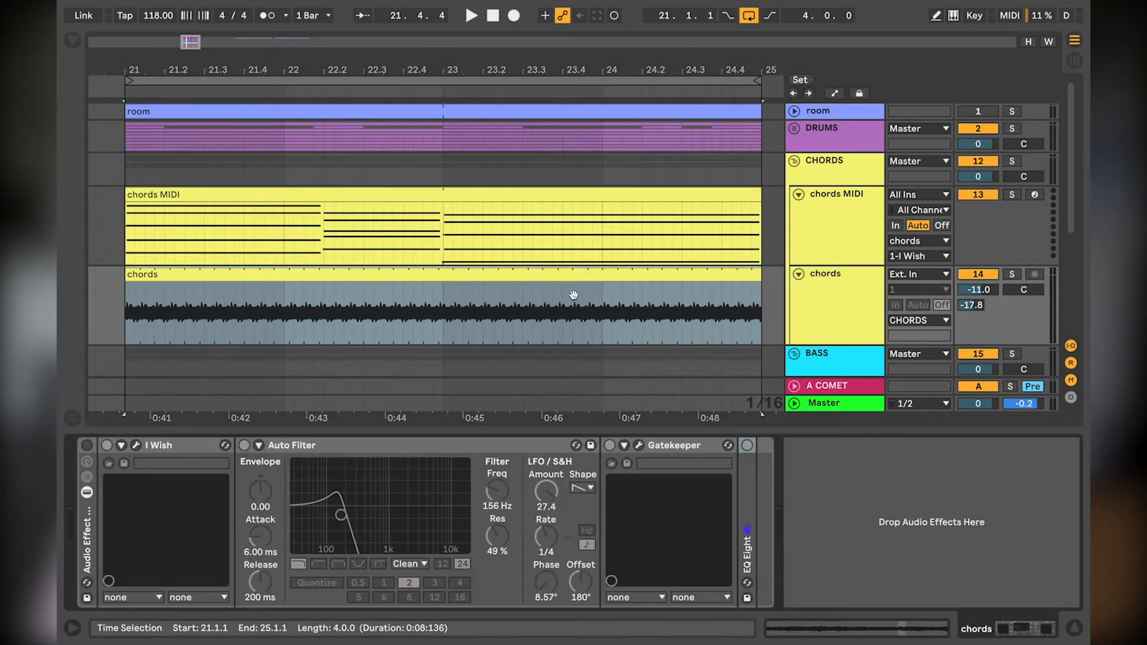
Step: Re-enable the Audio Effect Rack on the chords track and compare the soloed sound with Auto Filter bypassed and active
{"action": "left_click", "coordinate": [87, 446]}
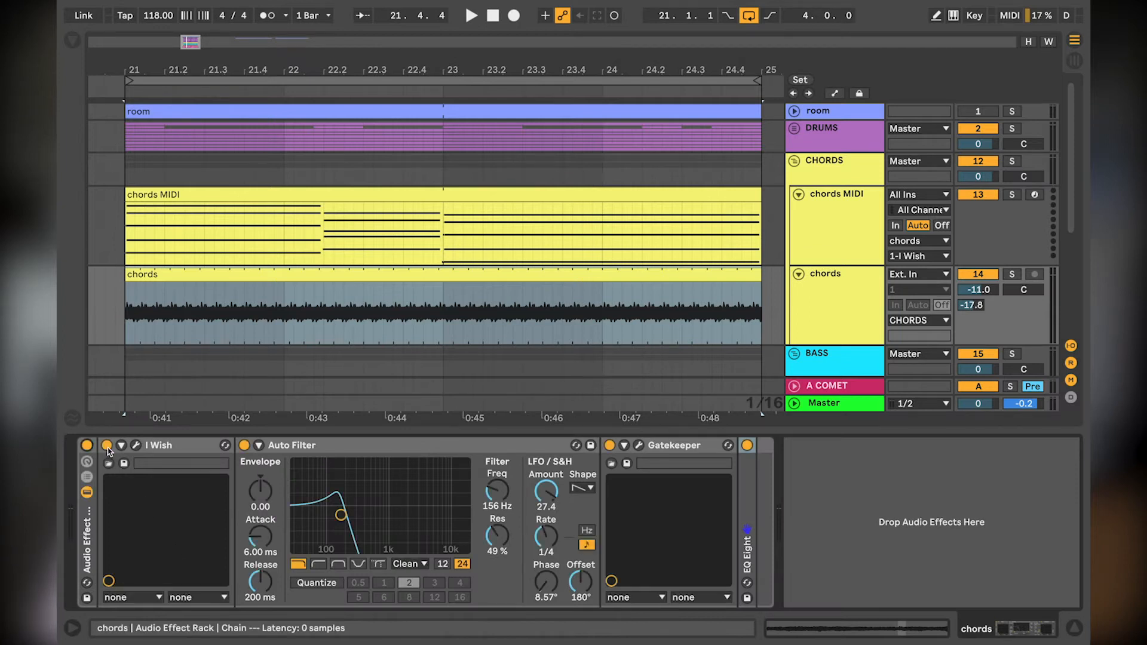
{"action": "left_click", "coordinate": [300, 449]}
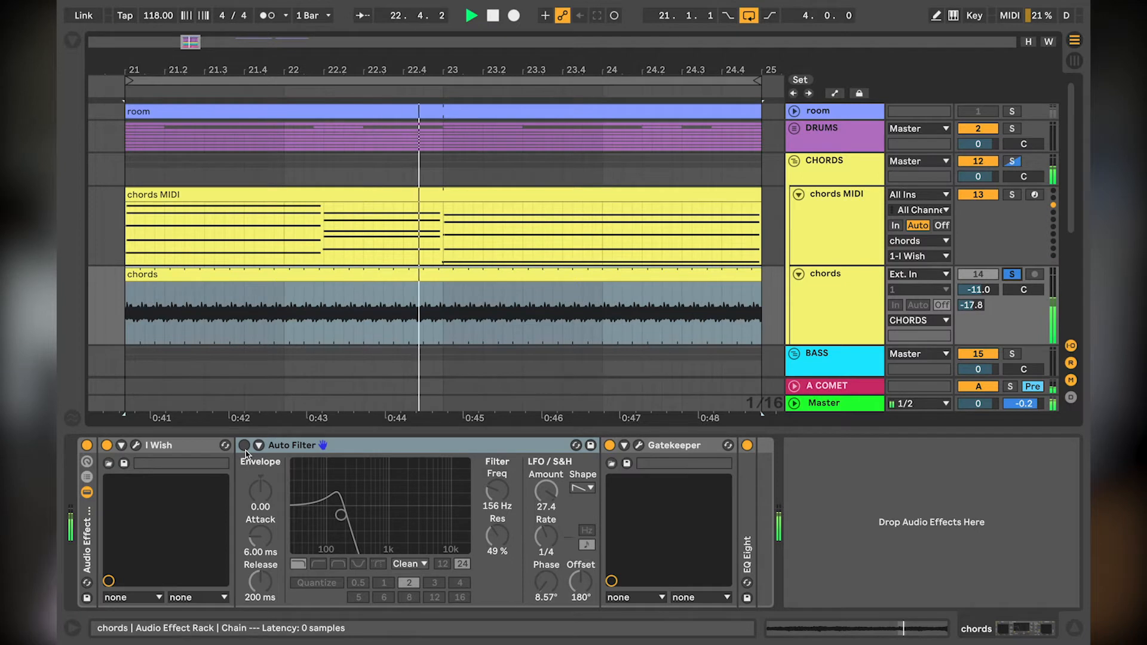
{"action": "left_click", "coordinate": [244, 447]}
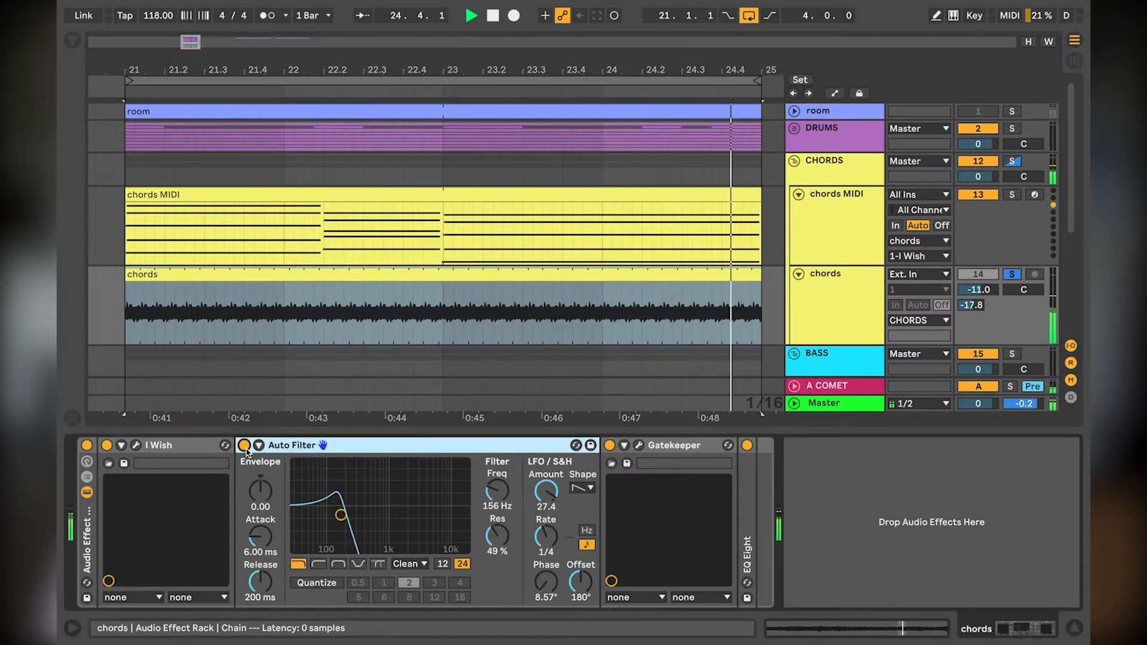
Step: Examine the EQ Eight low cut and the Gatekeeper sidechain envelope on the chords track during solo playback
{"action": "double_click", "coordinate": [745, 477]}
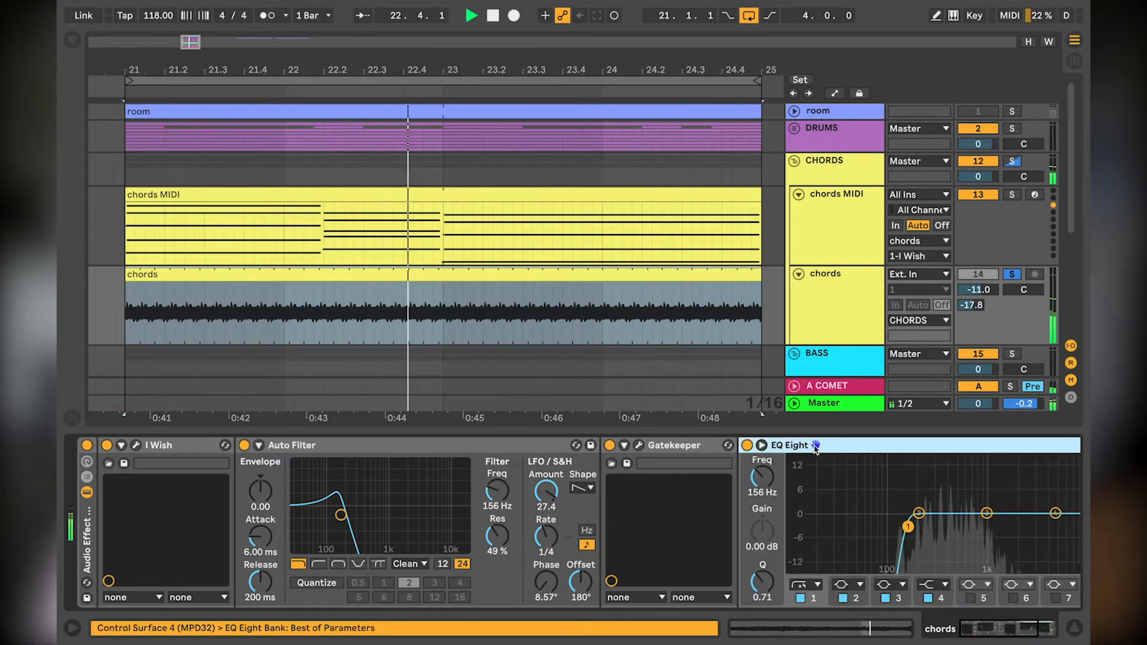
{"action": "double_click", "coordinate": [785, 449]}
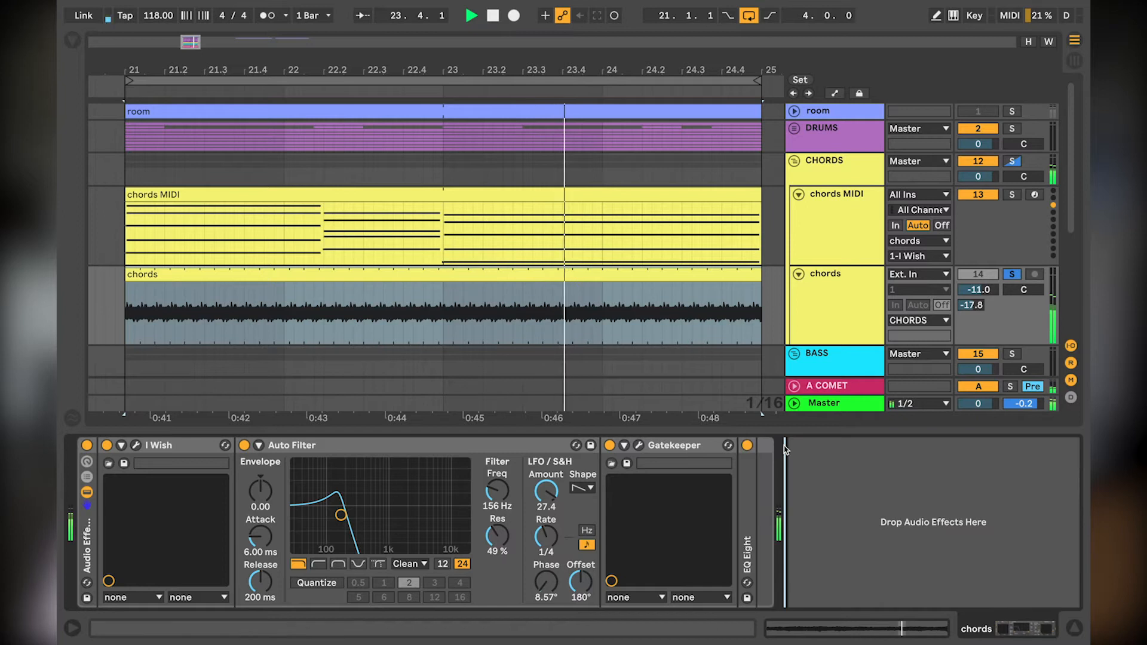
{"action": "left_click", "coordinate": [638, 445]}
{"action": "left_click", "coordinate": [638, 445]}
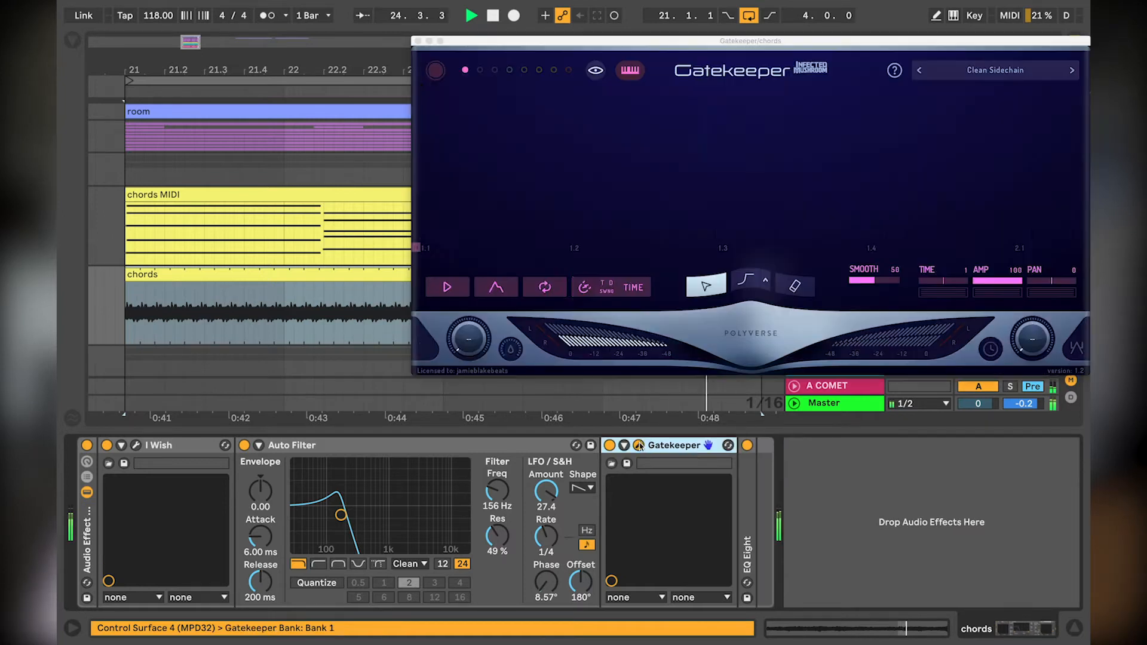
{"action": "left_click", "coordinate": [417, 42]}
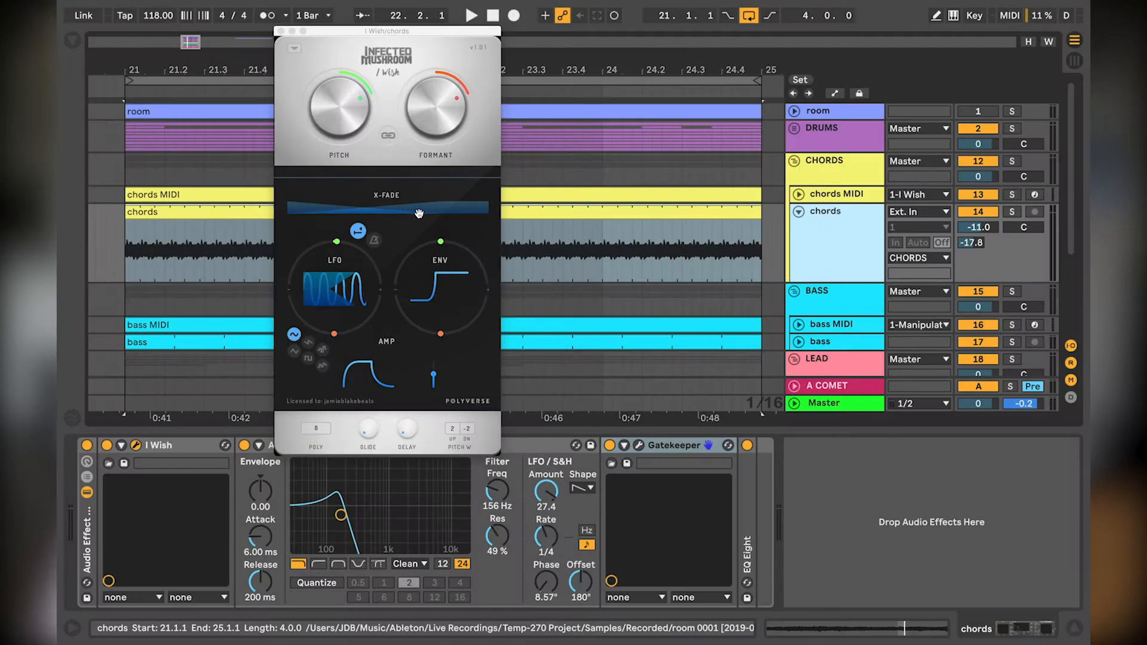
Step: Examine I Wish's X-Fade and LFO controls on the chords track, then close the plug-in and collapse the track
{"action": "left_click_drag", "start_coordinate": [419, 213], "coordinate": [421, 214]}
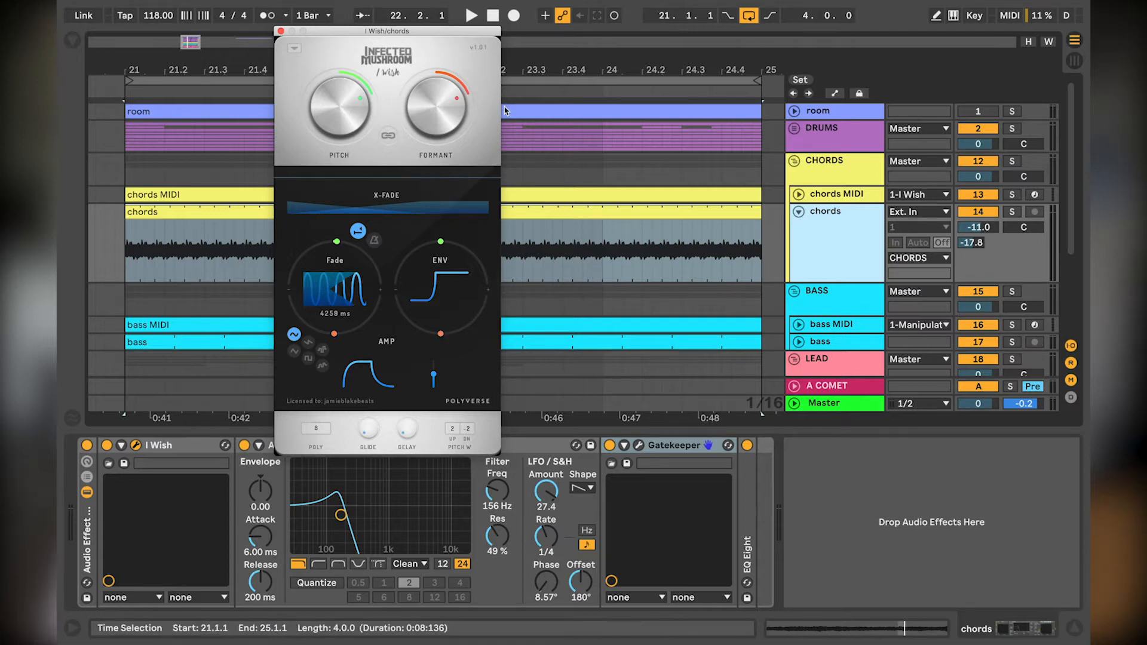
{"action": "left_click", "coordinate": [280, 31]}
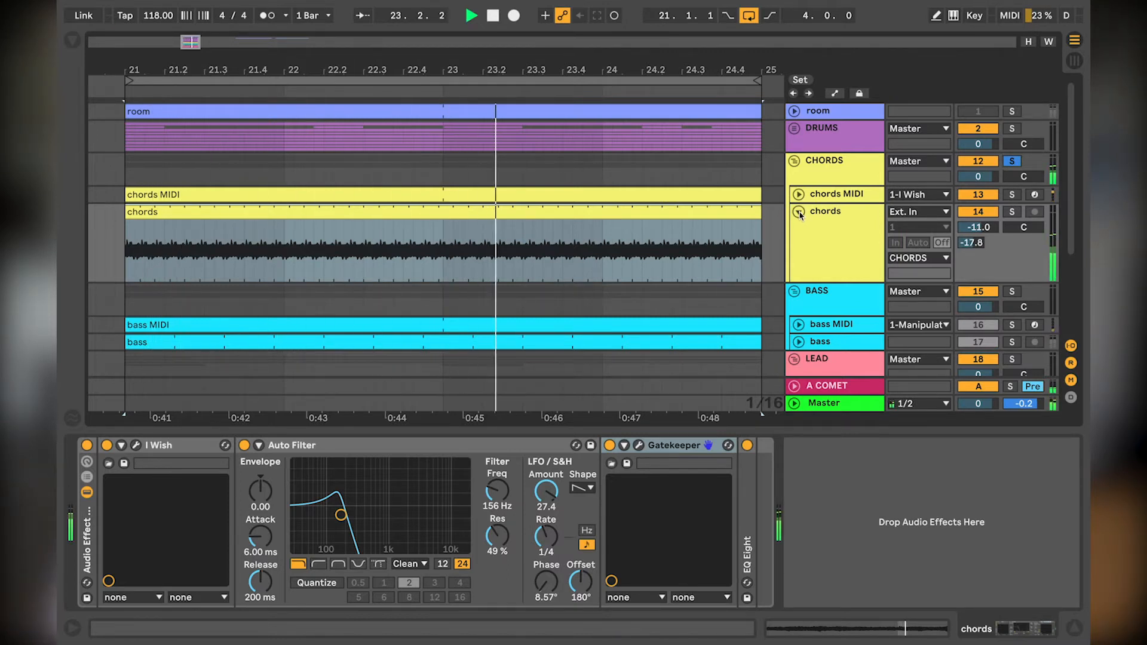
{"action": "left_click", "coordinate": [798, 212]}
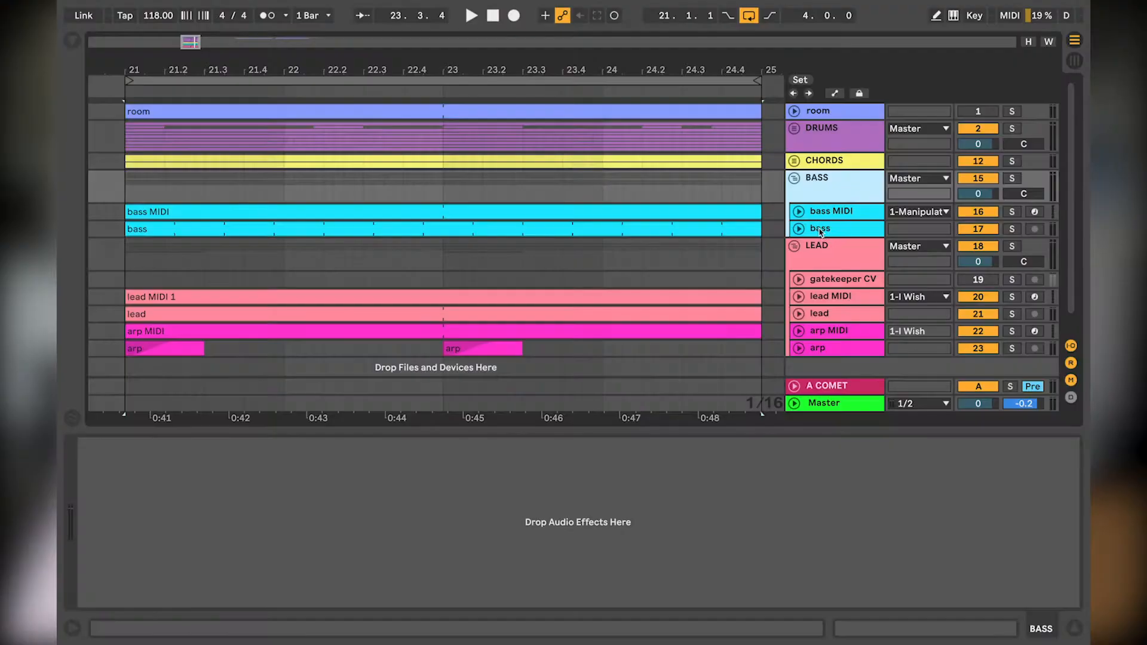
Step: Select the bass MIDI and bass tracks in the BASS group and expand both
{"action": "left_click", "coordinate": [821, 232]}
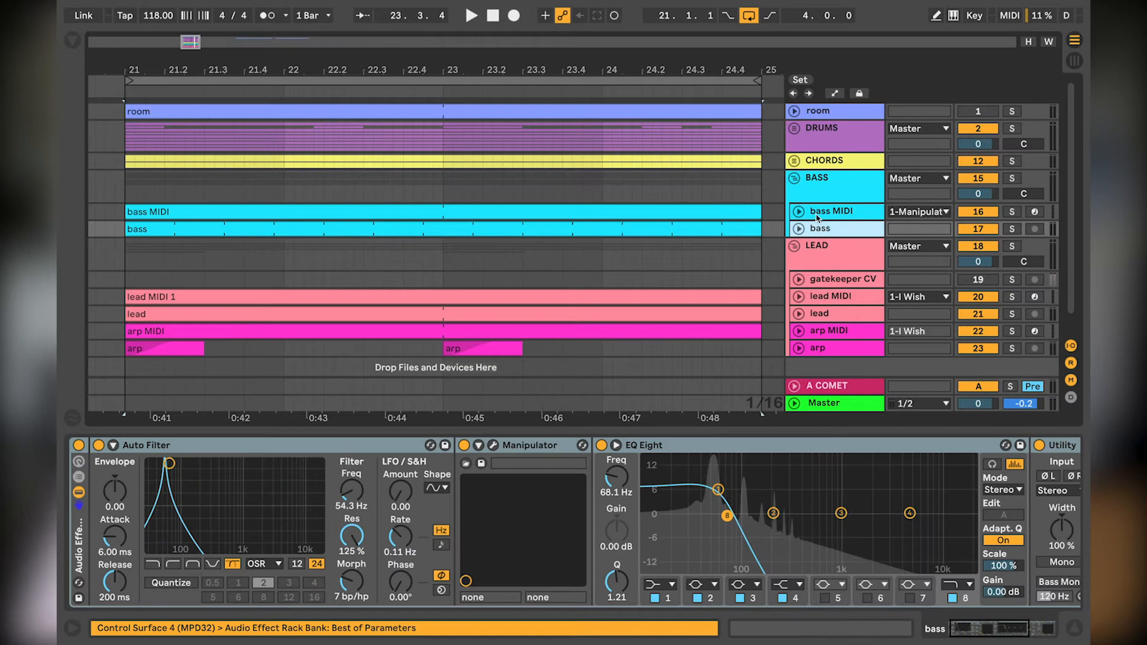
{"action": "left_click", "coordinate": [813, 216]}
{"action": "left_click", "coordinate": [812, 229], "text": "shift"}
{"action": "left_click", "coordinate": [799, 211]}
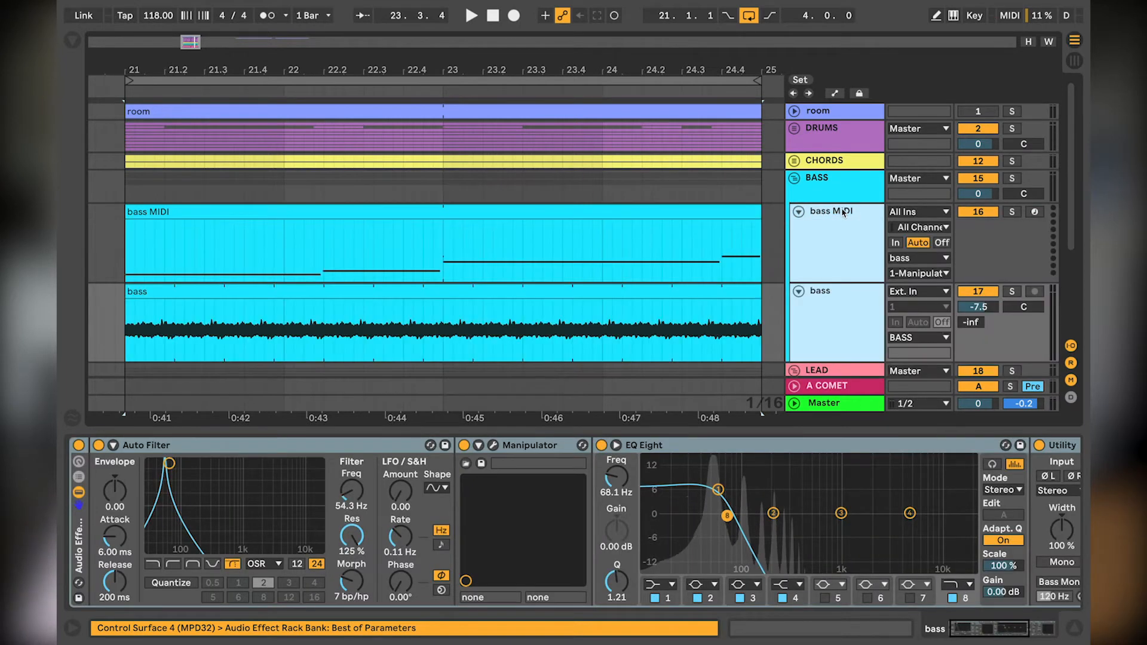
Step: Examine the bass MIDI notes and their output routing to Manipulator on the bass track, and return to the bass device chain
{"action": "left_click", "coordinate": [846, 215]}
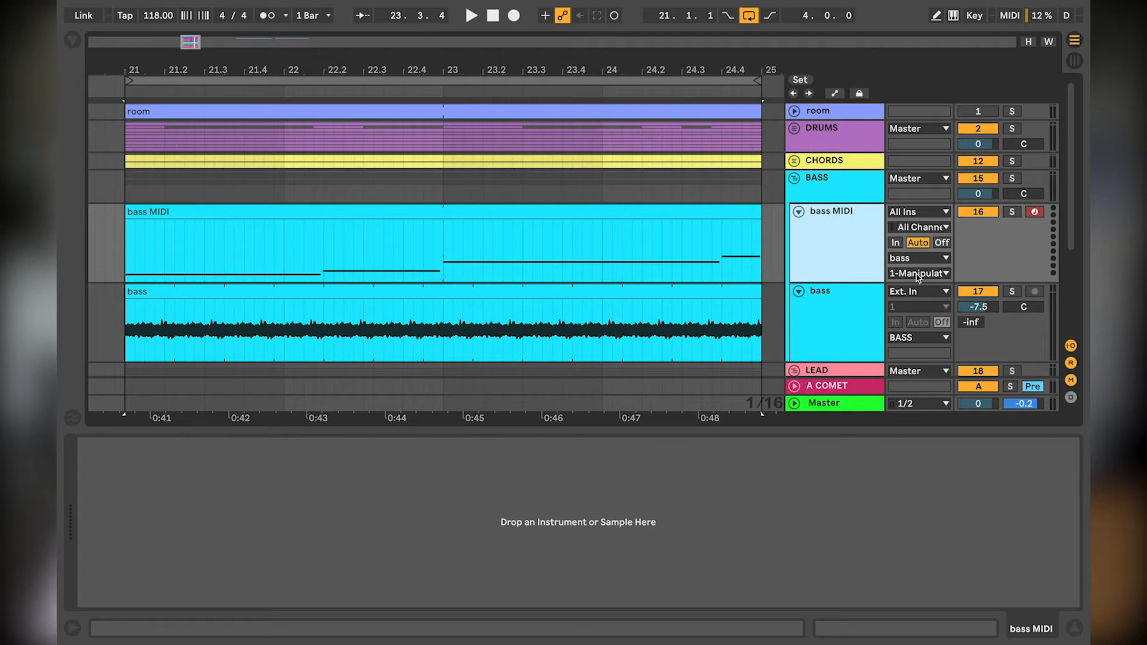
{"action": "left_click", "coordinate": [664, 208]}
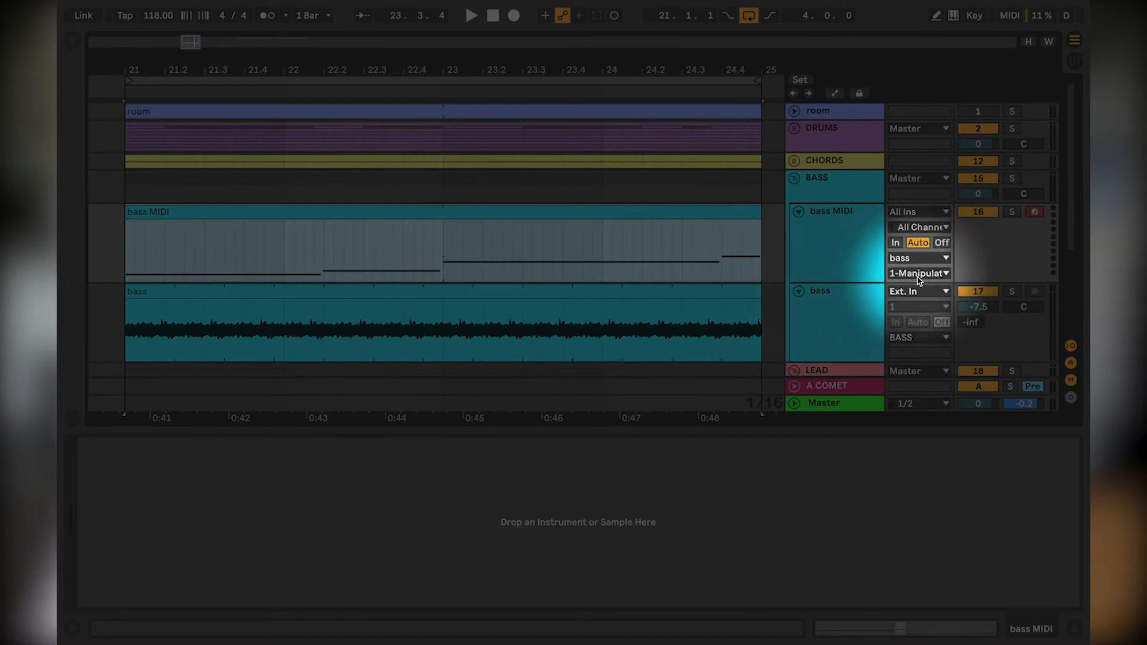
{"action": "left_click", "coordinate": [819, 309]}
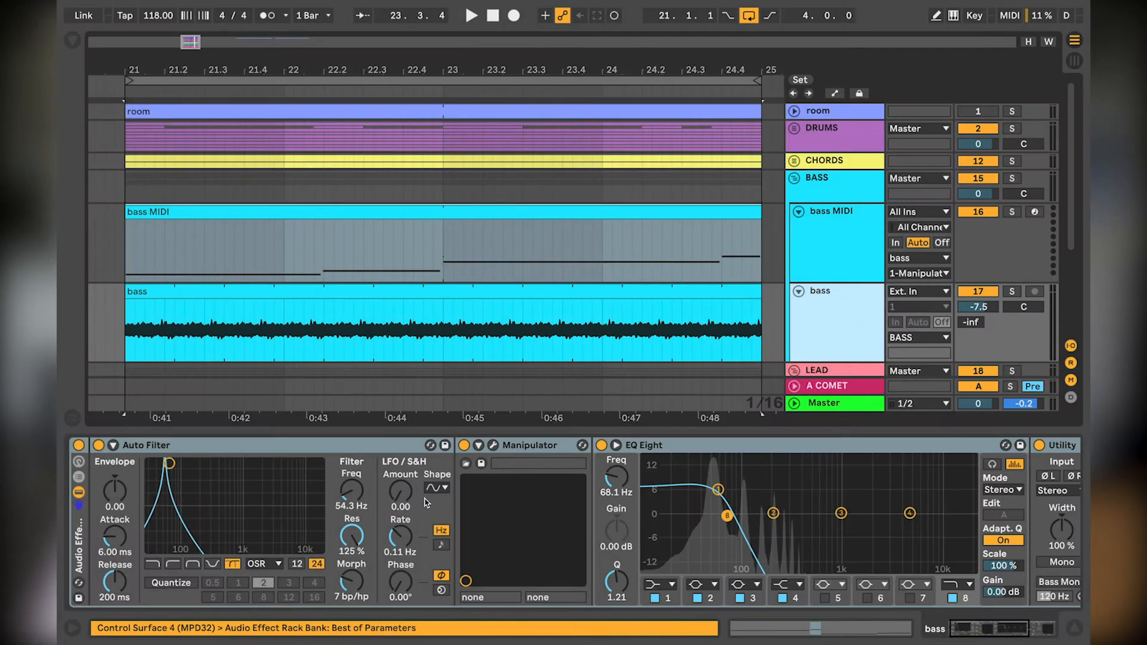
Step: Solo and play the BASS group, and inspect the Utility and Gatekeeper devices at the end of the bass chain
{"action": "scroll", "coordinate": [786, 474], "scroll_direction": "right", "scroll_amount": 3}
{"action": "left_click", "coordinate": [1011, 178]}
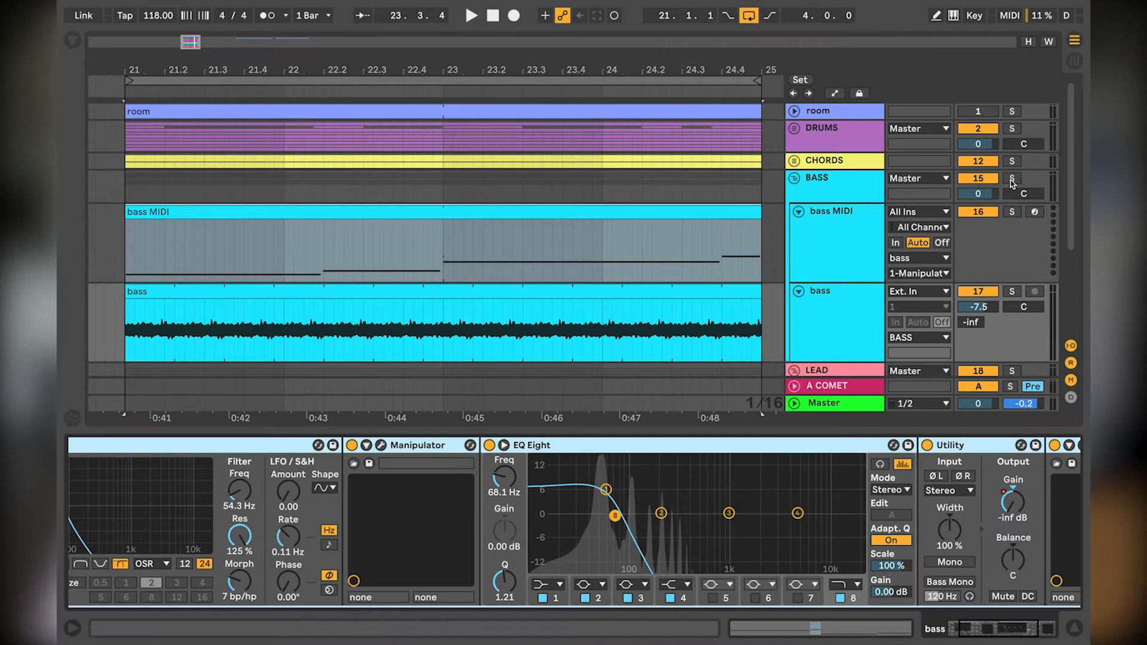
{"action": "key", "text": "space"}
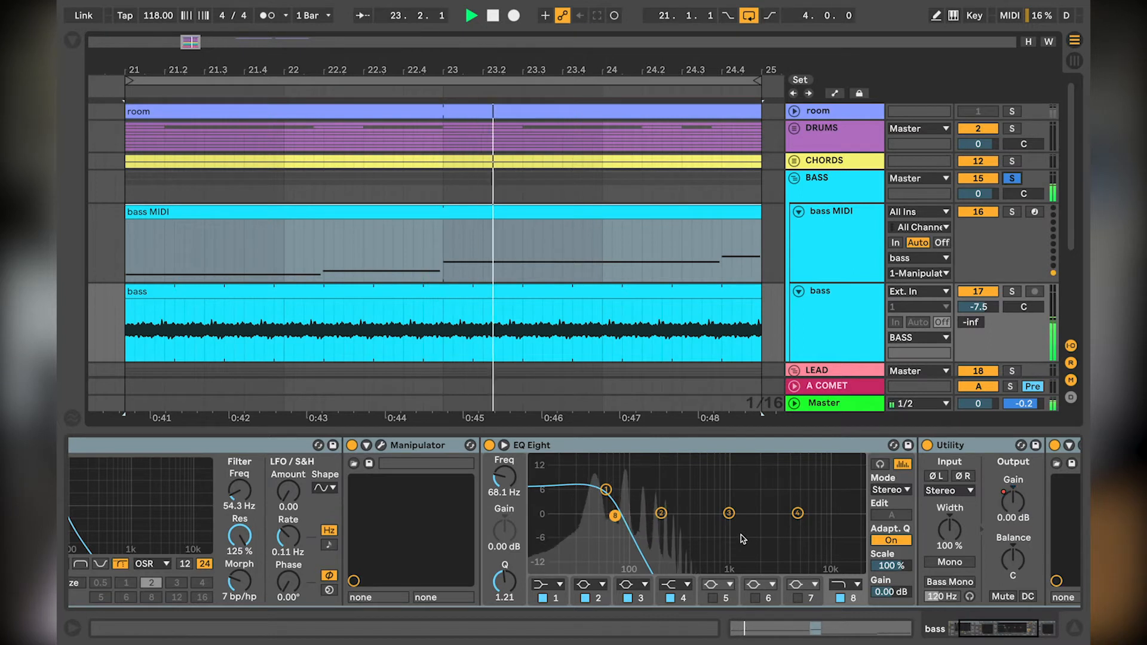
{"action": "scroll", "coordinate": [734, 537], "scroll_direction": "right", "scroll_amount": 5}
{"action": "key", "text": "space"}
{"action": "left_click", "coordinate": [844, 452]}
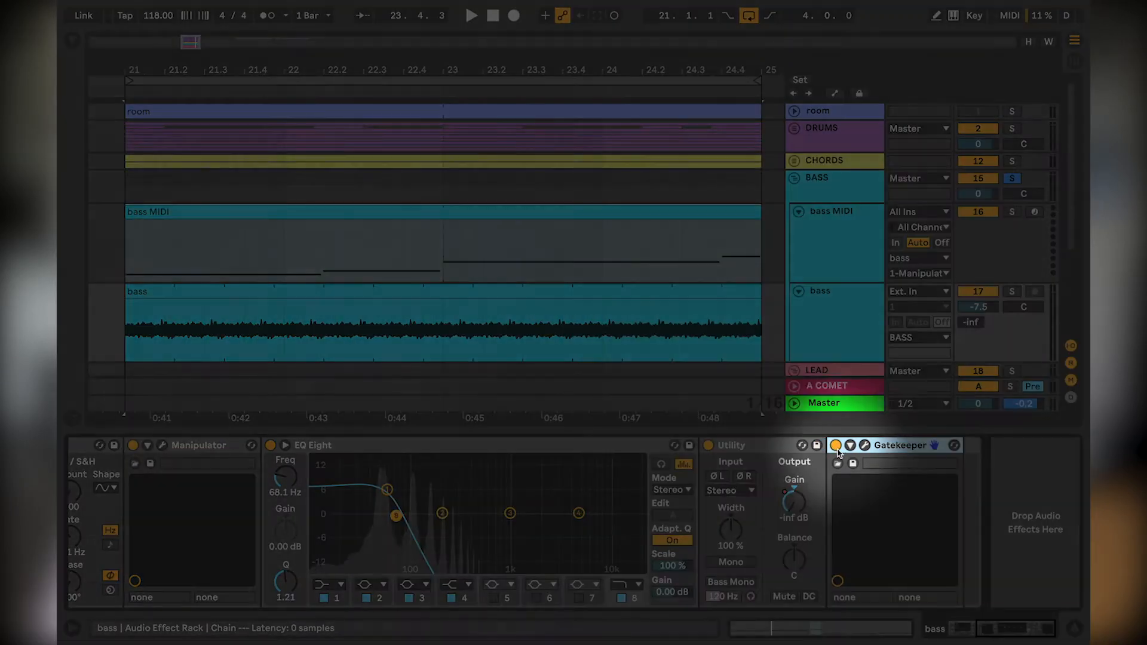
{"action": "left_click", "coordinate": [835, 445]}
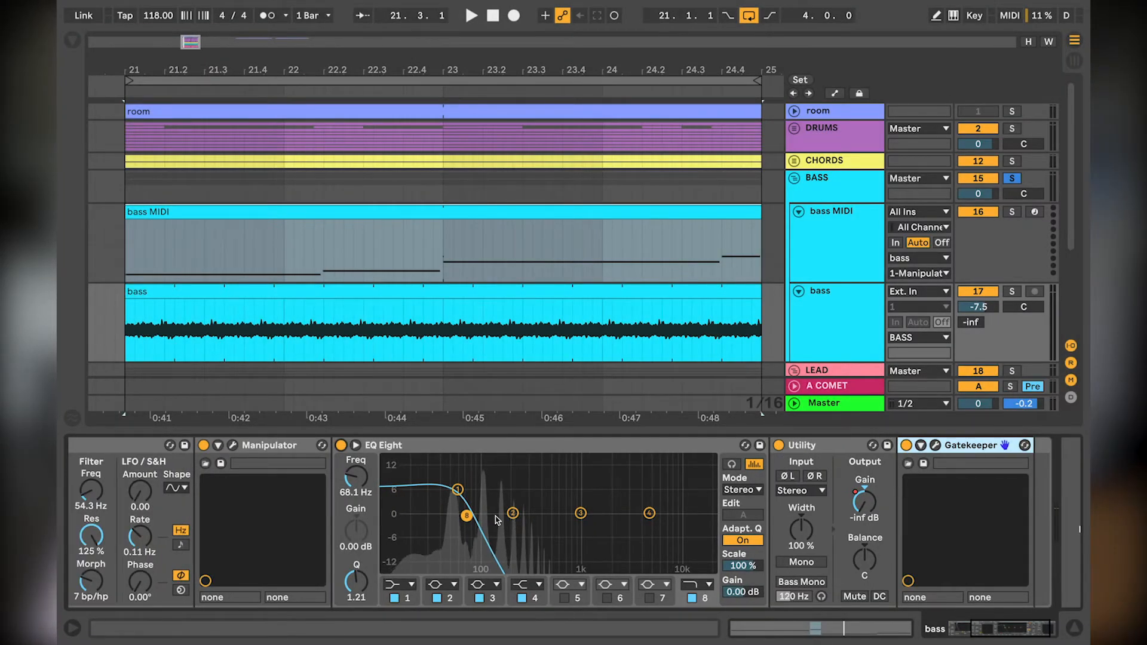
Step: Bypass Manipulator and EQ Eight on the bass track and play the soloed bass through the remaining devices
{"action": "scroll", "coordinate": [495, 519], "scroll_direction": "left", "scroll_amount": 8}
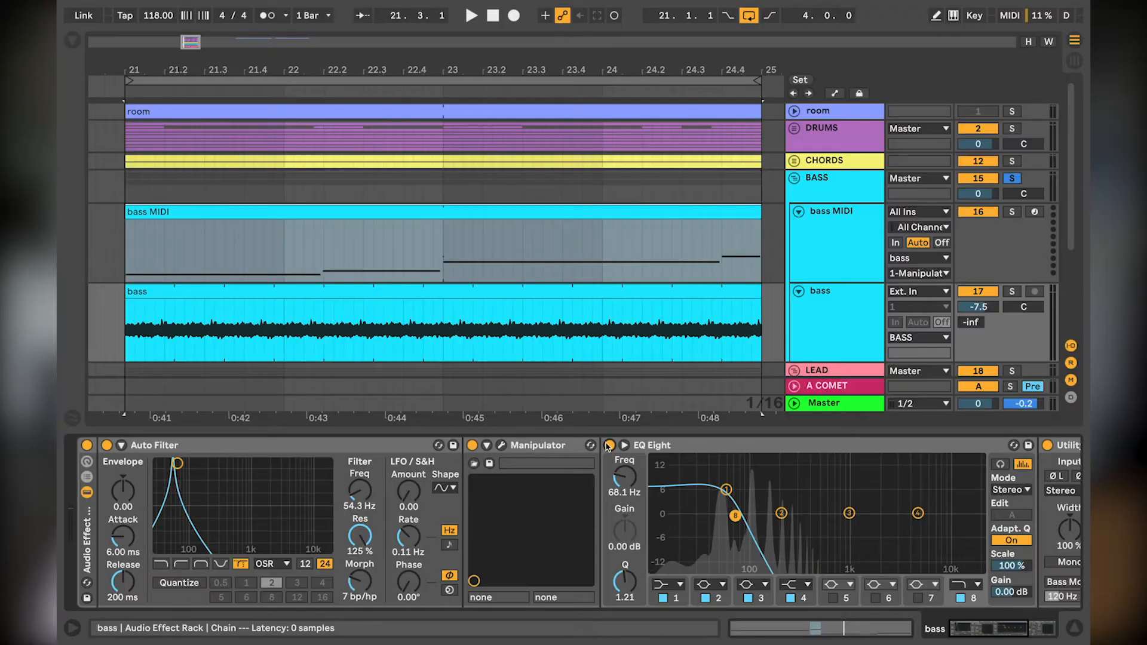
{"action": "left_click", "coordinate": [608, 445]}
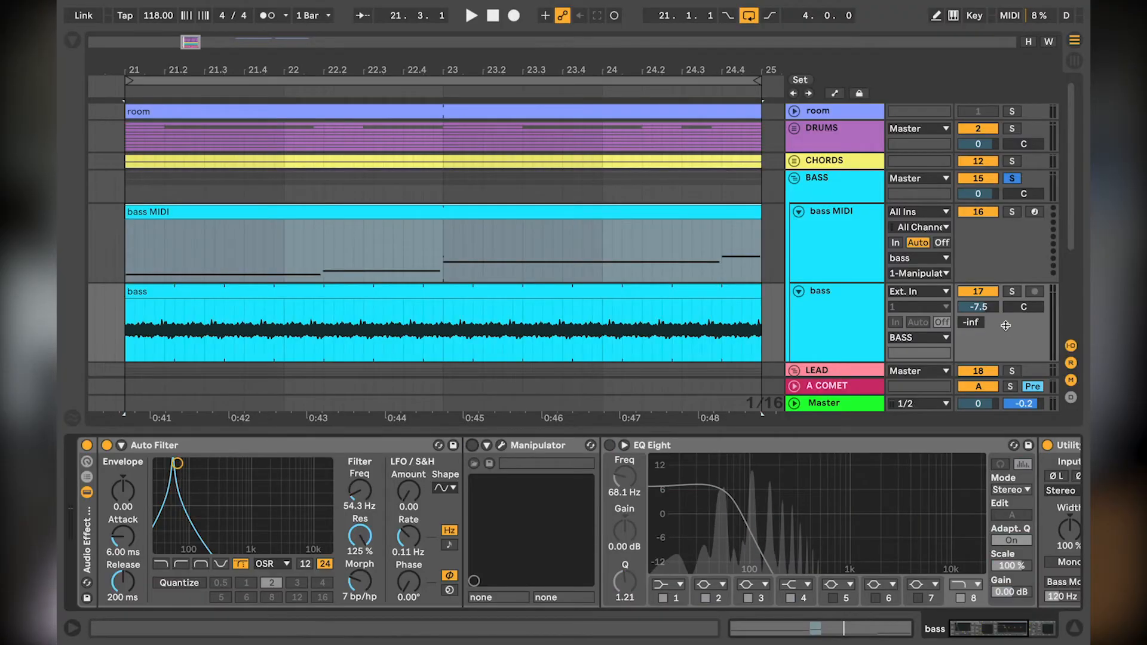
{"action": "key", "text": "space"}
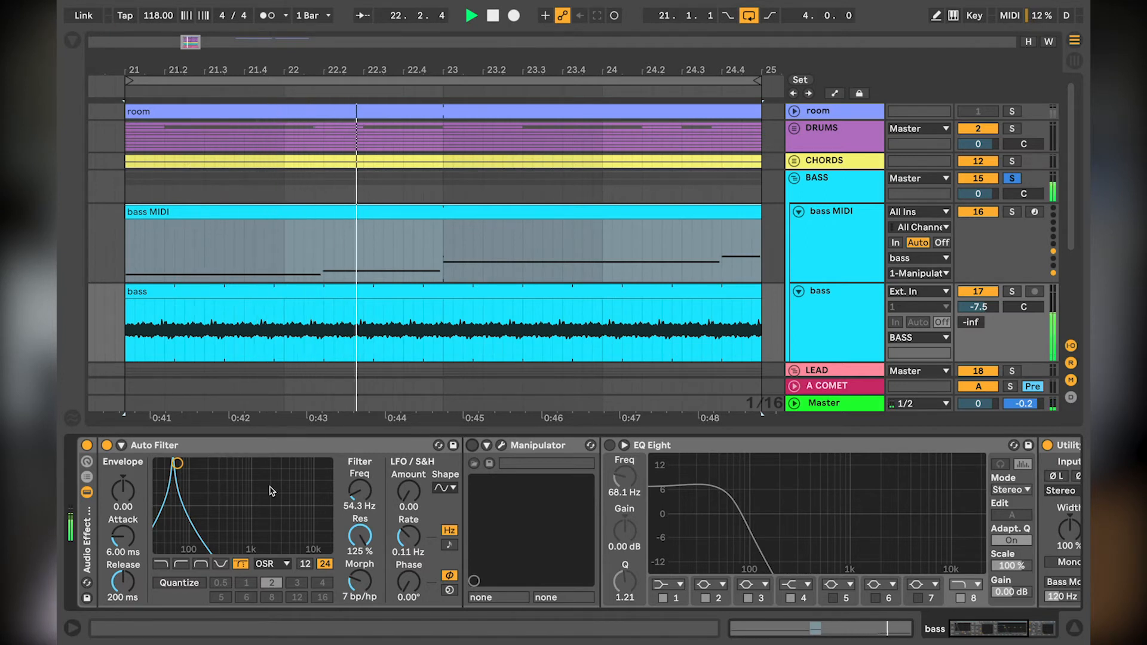
Step: Audition the bass with Utility bypassed, show the Utility Gain automation on the bass track and re-enable Utility
{"action": "scroll", "coordinate": [491, 500], "scroll_direction": "right", "scroll_amount": 6}
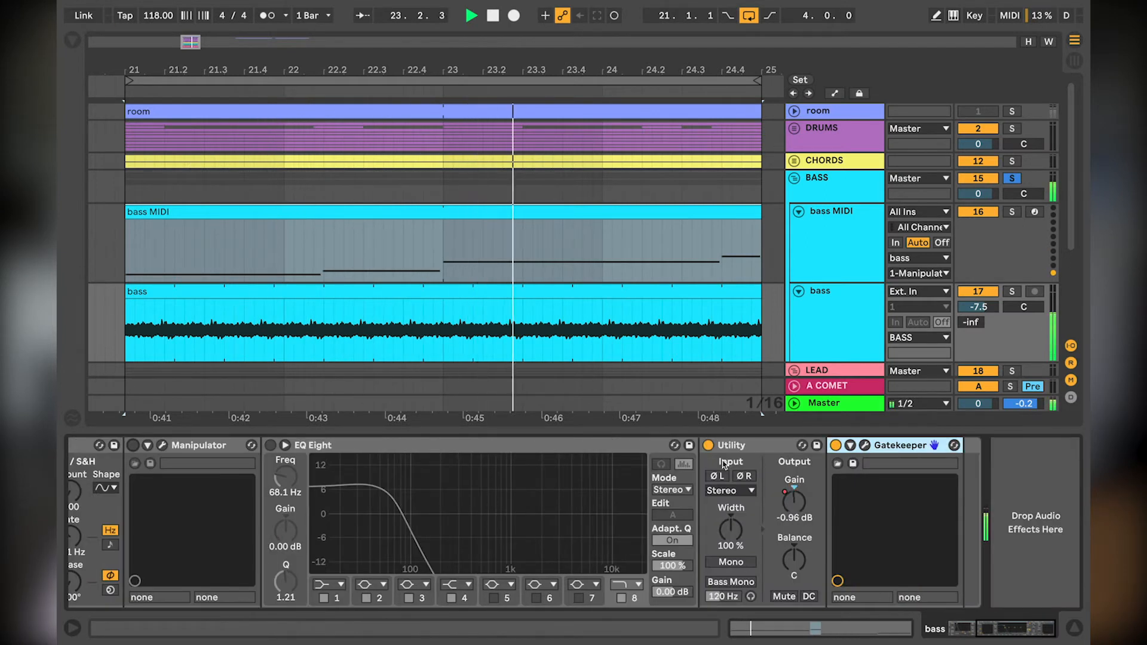
{"action": "left_click", "coordinate": [709, 445]}
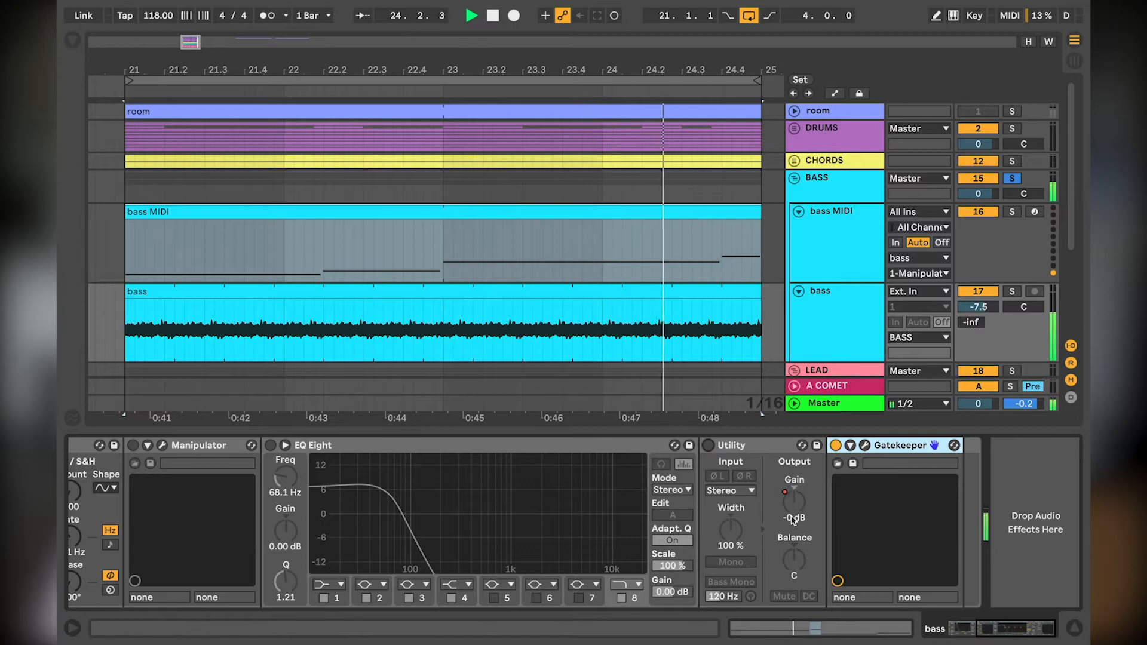
{"action": "right_click", "coordinate": [793, 513]}
{"action": "left_click", "coordinate": [830, 285]}
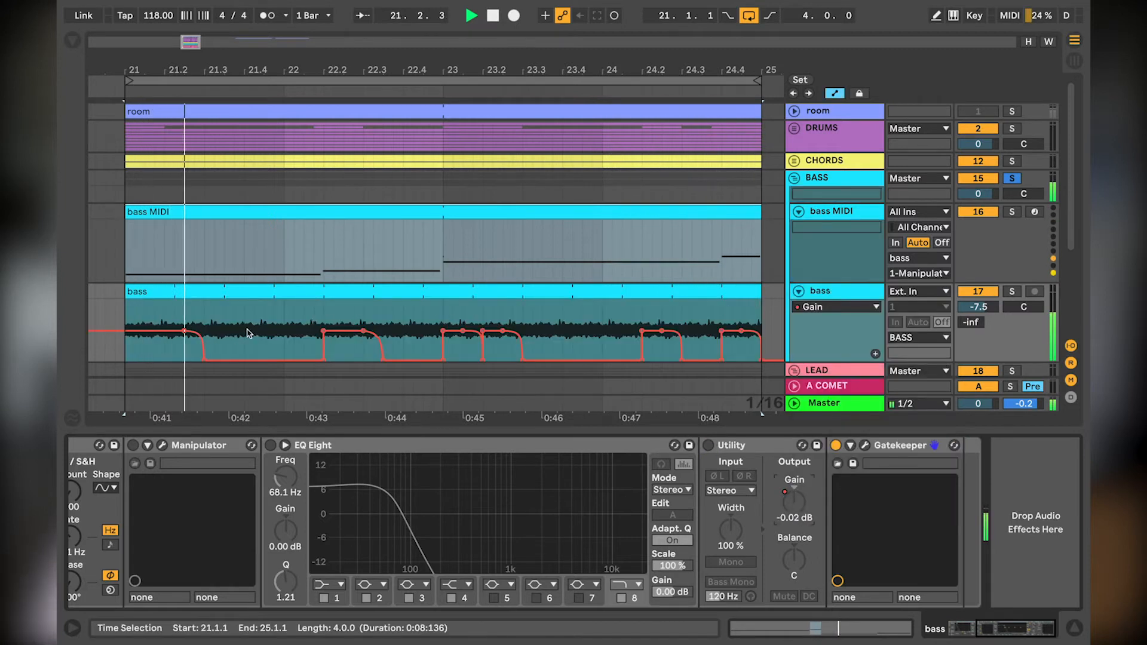
{"action": "left_click", "coordinate": [709, 445]}
{"action": "scroll", "coordinate": [516, 515], "scroll_direction": "left", "scroll_amount": 2}
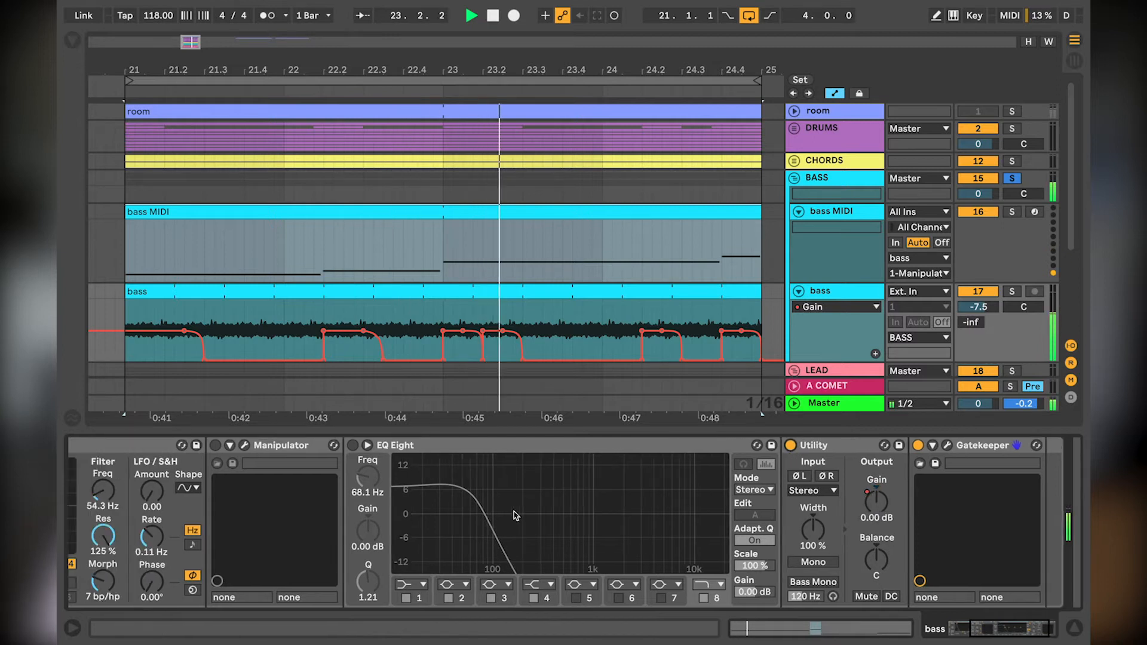